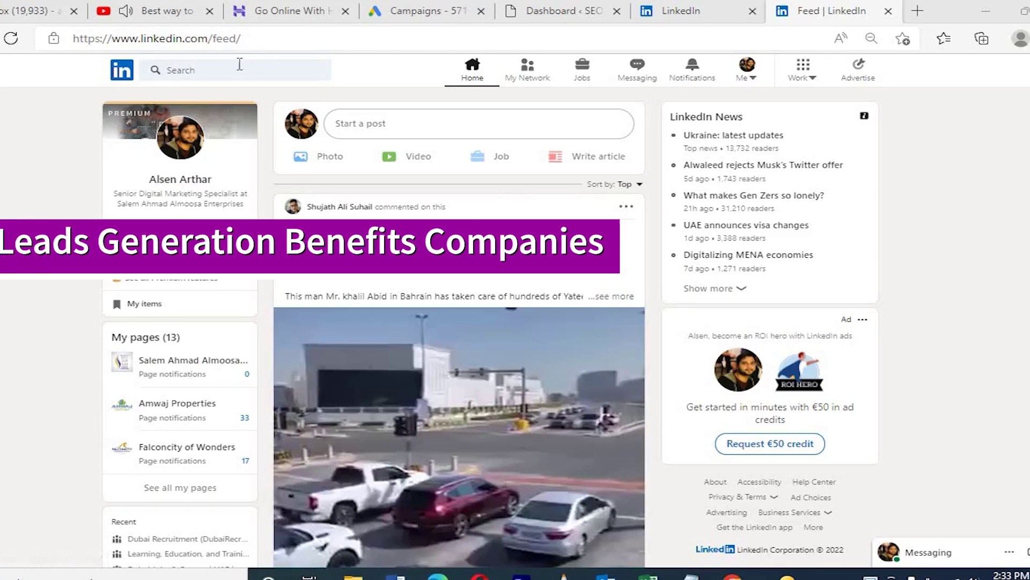
Step: Open the personal profile from the home feed and highlight its follower and connection counts
{"action": "left_click", "coordinate": [122, 74]}
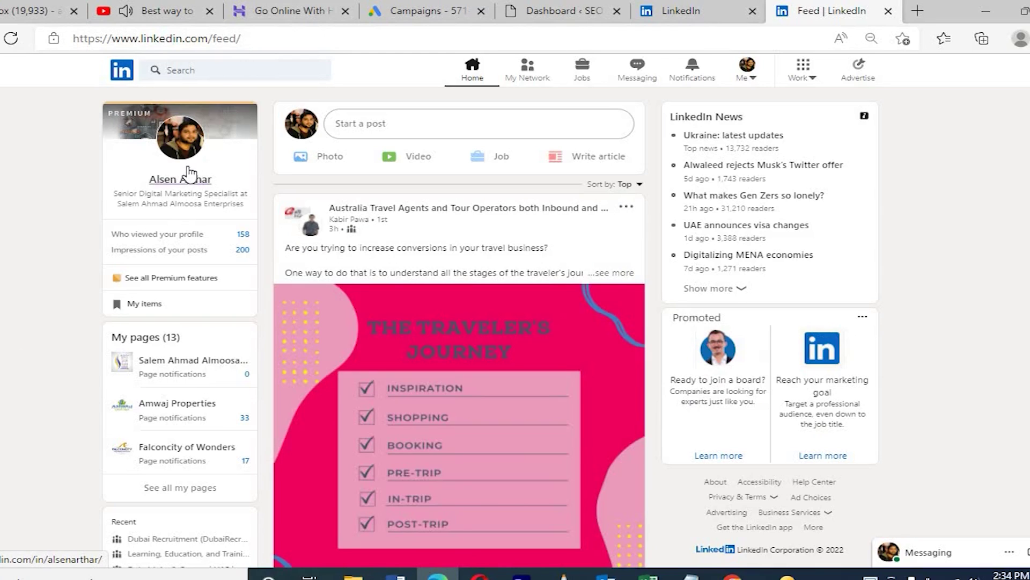
{"action": "left_click", "coordinate": [189, 179]}
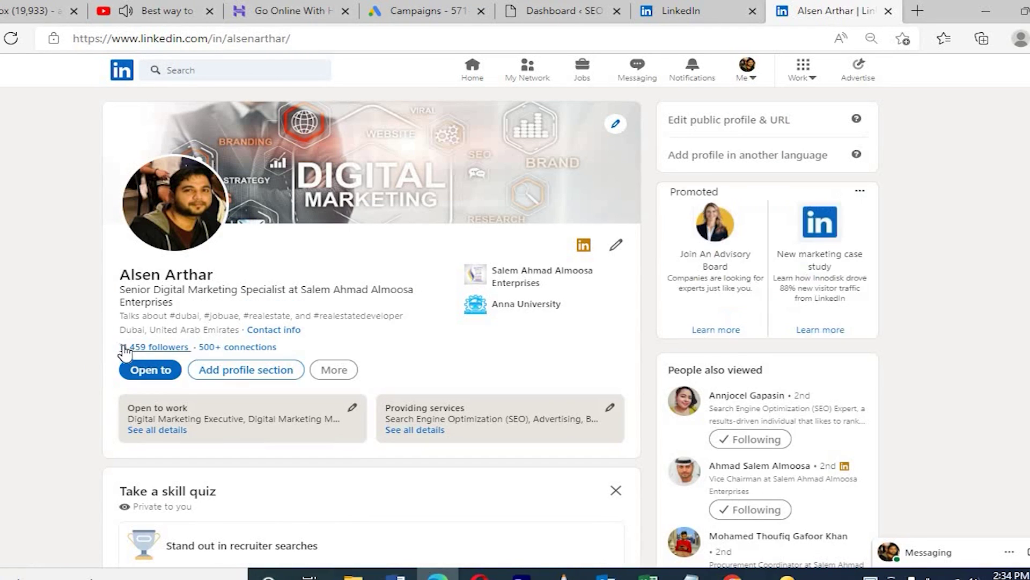
{"action": "left_click_drag", "start_coordinate": [110, 358], "coordinate": [283, 363]}
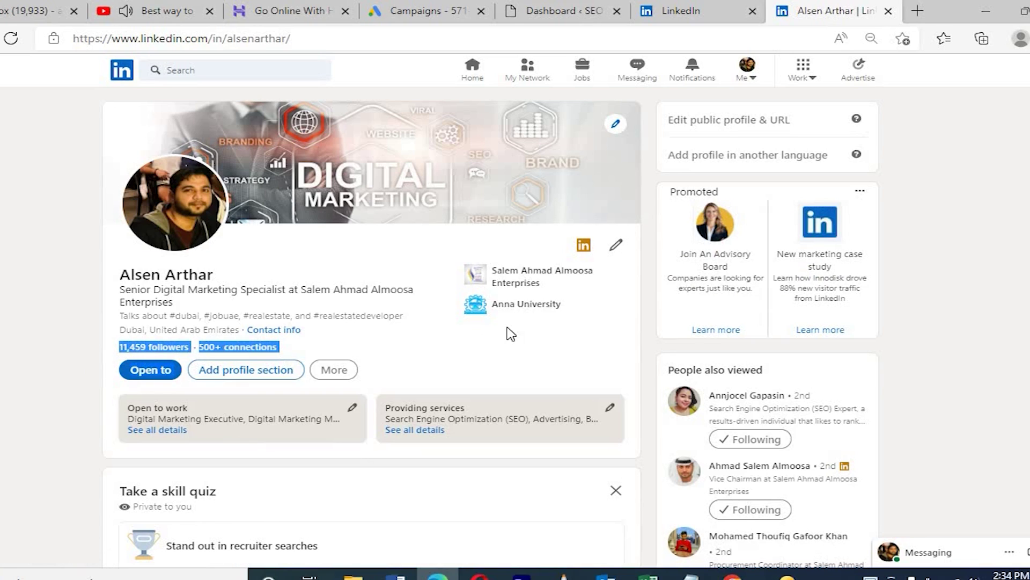
{"action": "left_click", "coordinate": [897, 287]}
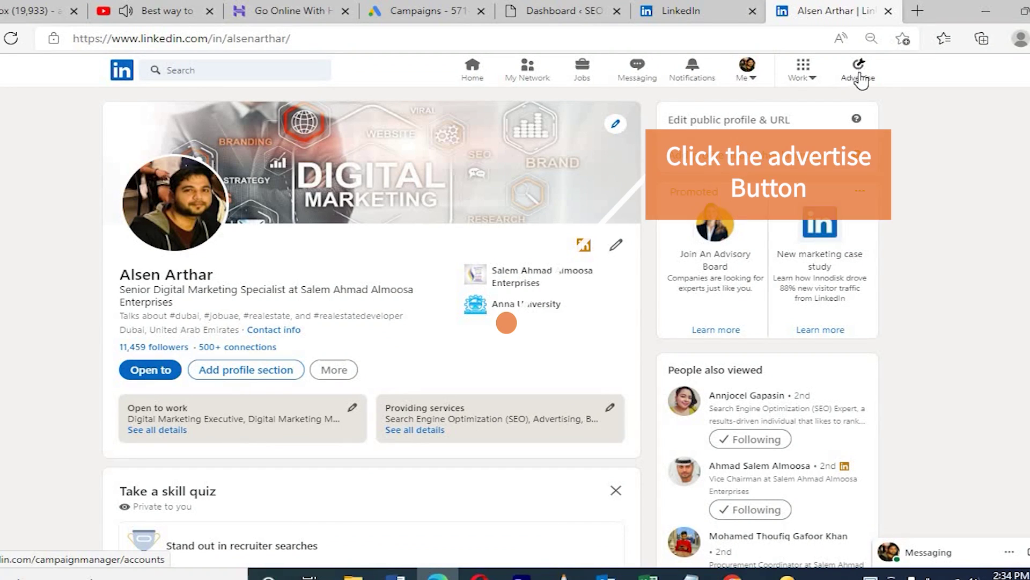
Step: Open Campaign Manager for advertising and look over the list of ad accounts
{"action": "left_click", "coordinate": [859, 75]}
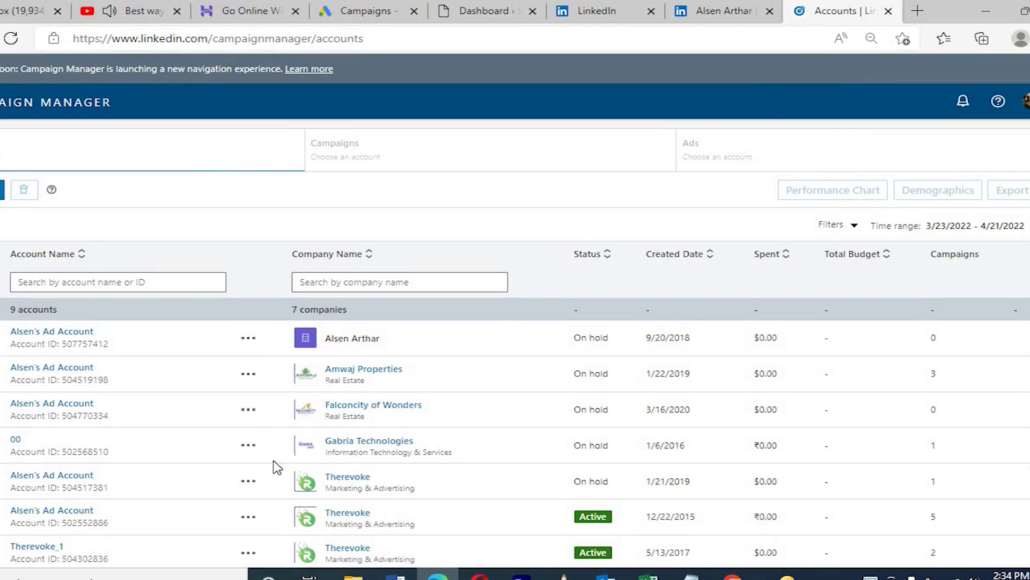
{"action": "scroll", "coordinate": [52, 177], "scroll_direction": "down", "scroll_amount": 3}
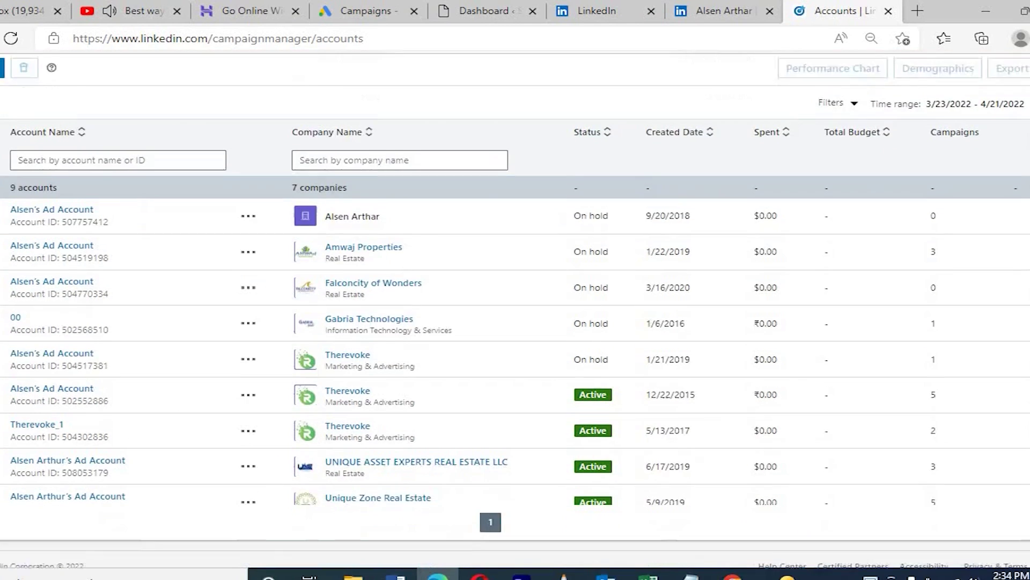
{"action": "scroll", "coordinate": [52, 177], "scroll_direction": "up", "scroll_amount": 3}
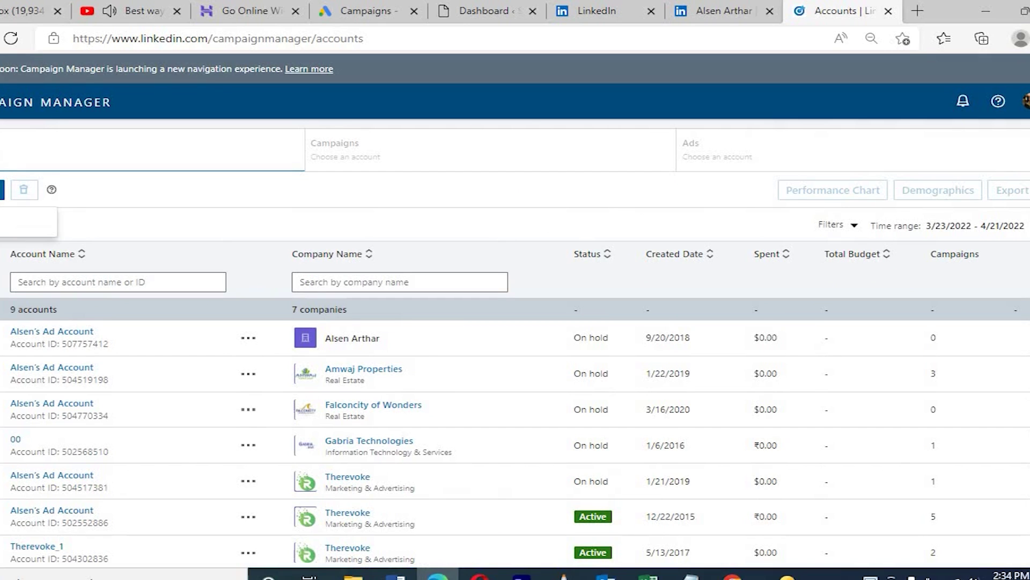
{"action": "left_click", "coordinate": [2, 190]}
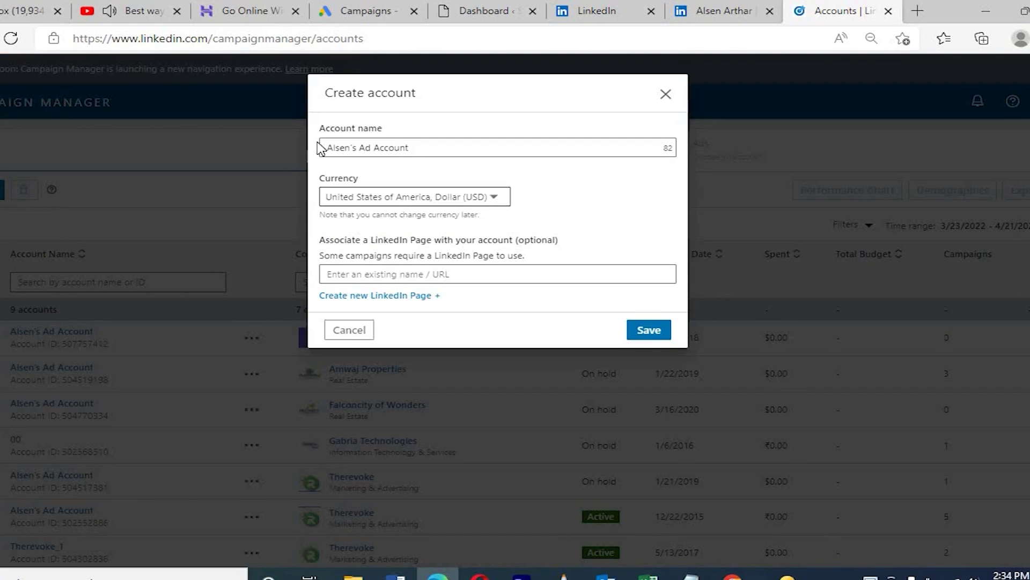
{"action": "left_click", "coordinate": [489, 274]}
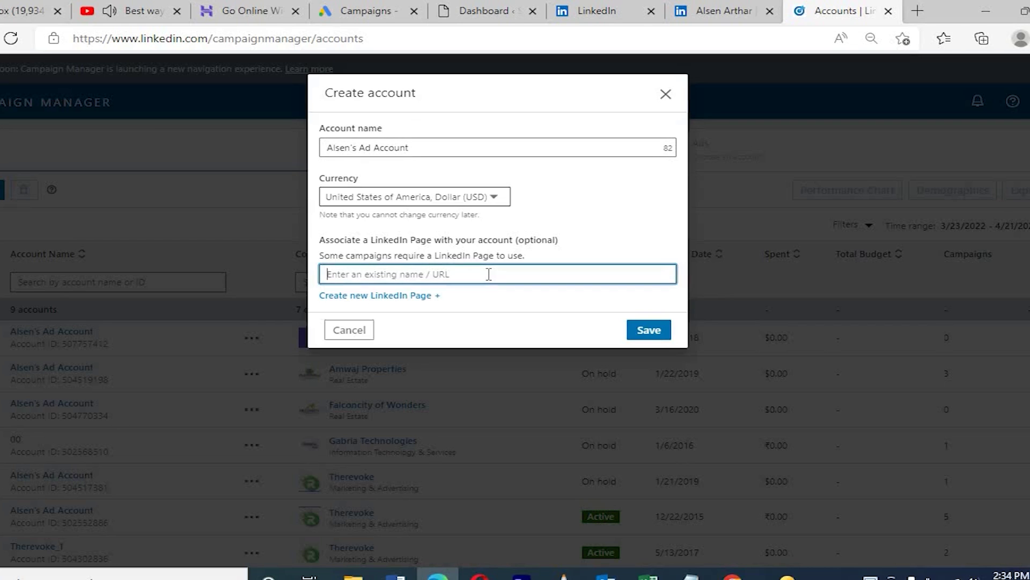
{"action": "type", "text": "s"}
{"action": "key", "text": "BackSpace"}
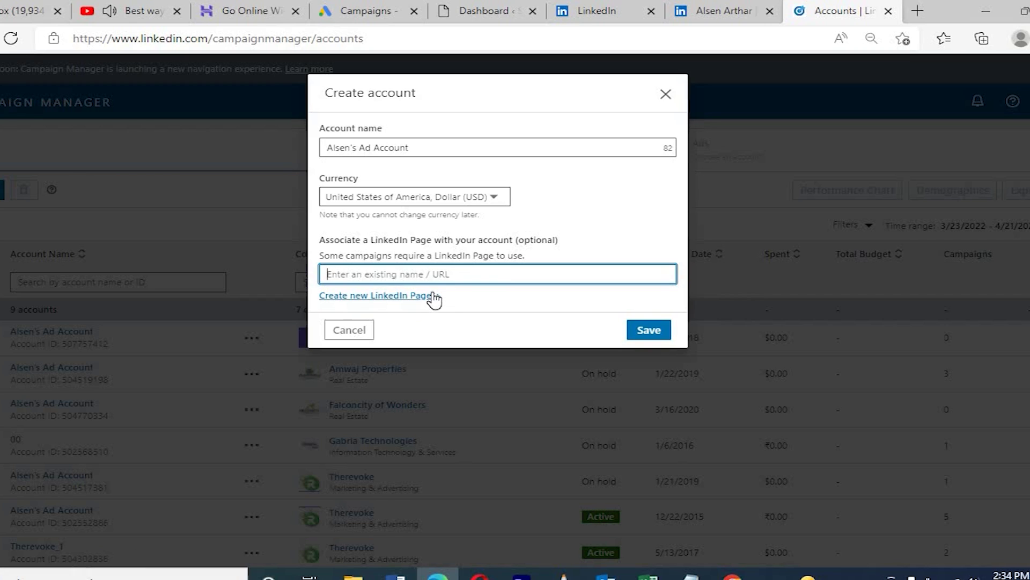
{"action": "left_click", "coordinate": [347, 329]}
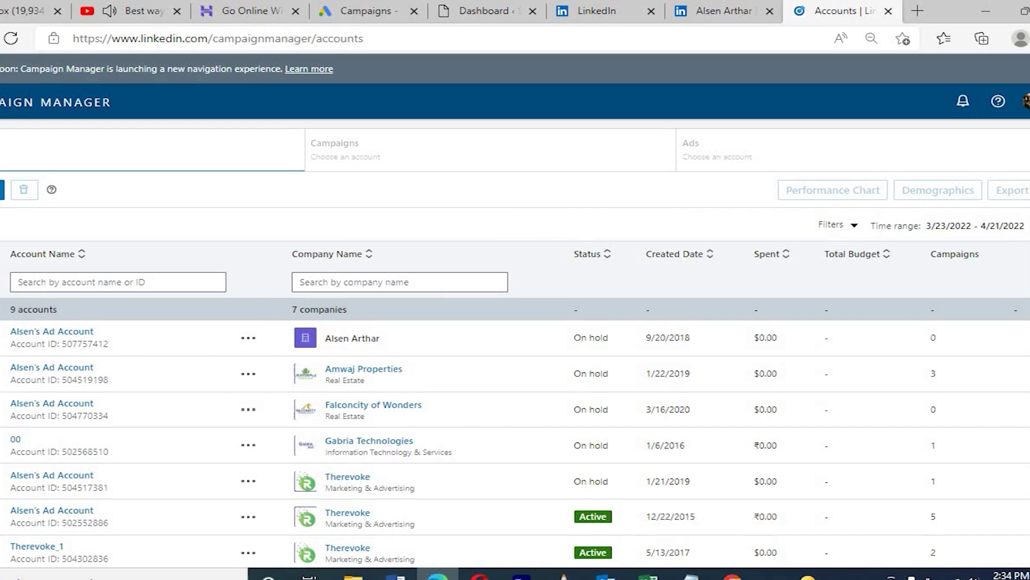
Step: Open the first ad account in the accounts list and dismiss the Metric Views tip
{"action": "scroll", "coordinate": [515, 322], "scroll_direction": "down", "scroll_amount": 3}
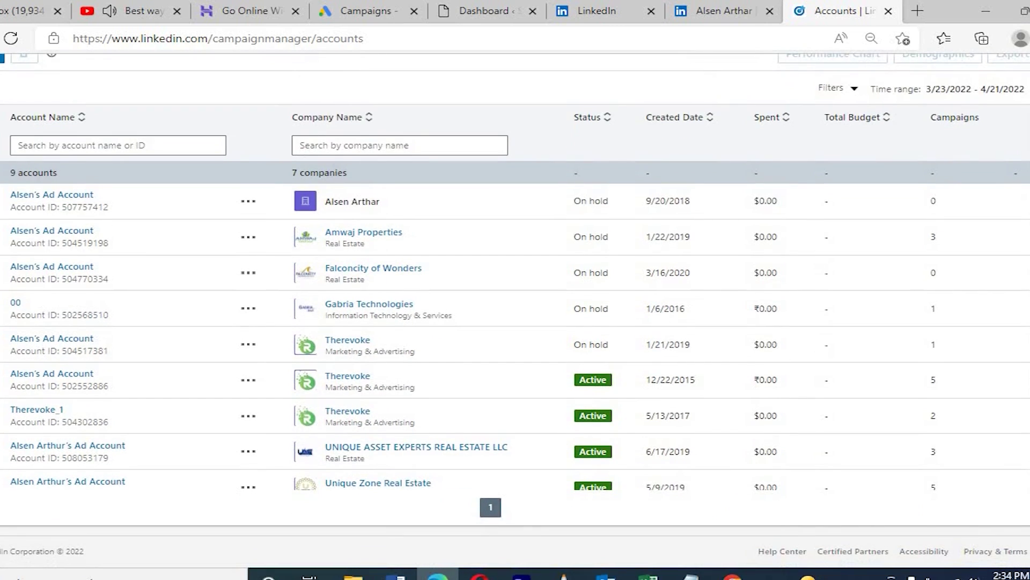
{"action": "scroll", "coordinate": [515, 321], "scroll_direction": "up", "scroll_amount": 3}
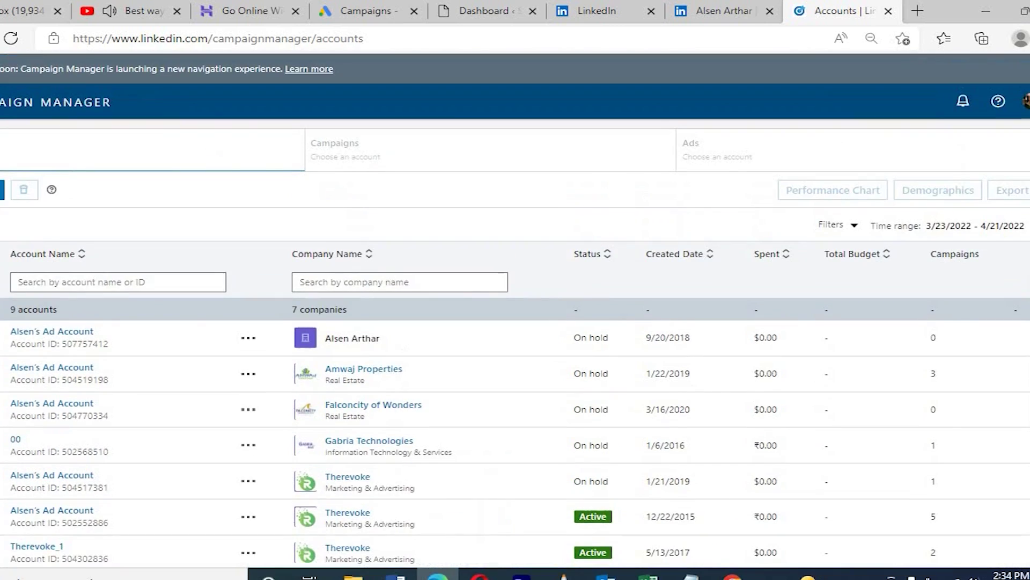
{"action": "left_click", "coordinate": [51, 334]}
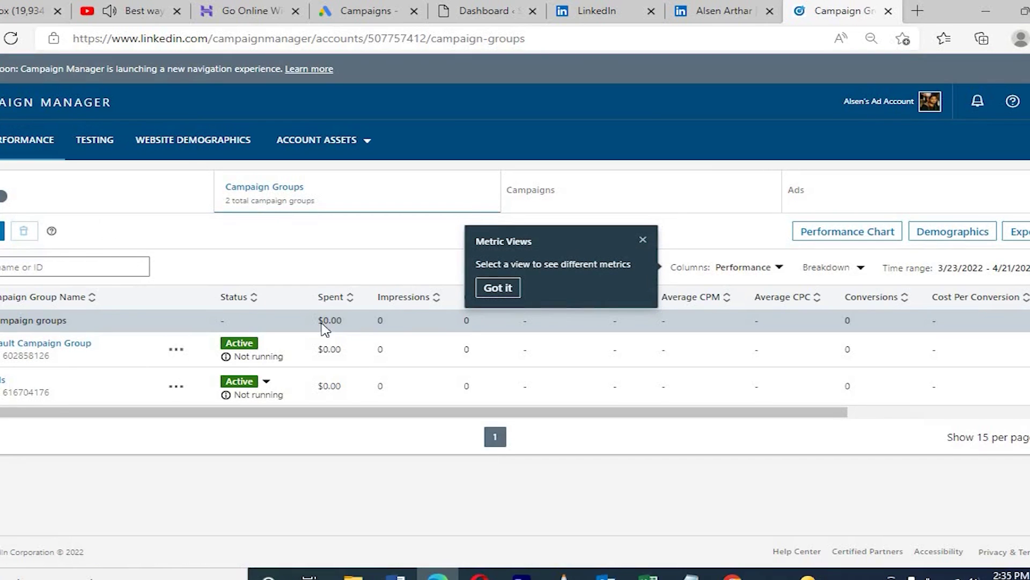
{"action": "left_click", "coordinate": [494, 287]}
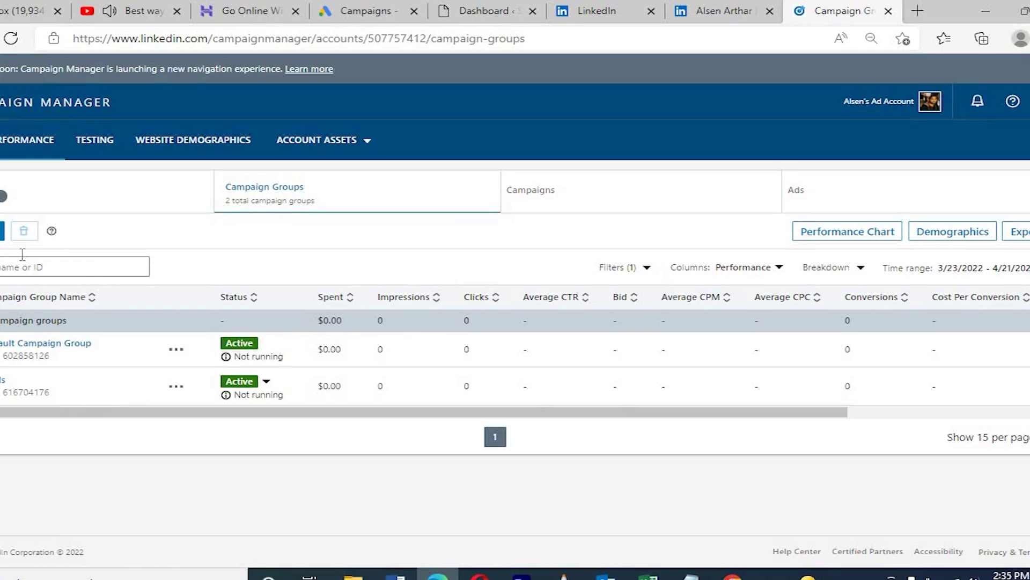
Step: Create a new campaign in the Default Campaign Group with Brand awareness as its objective
{"action": "left_click", "coordinate": [2, 232]}
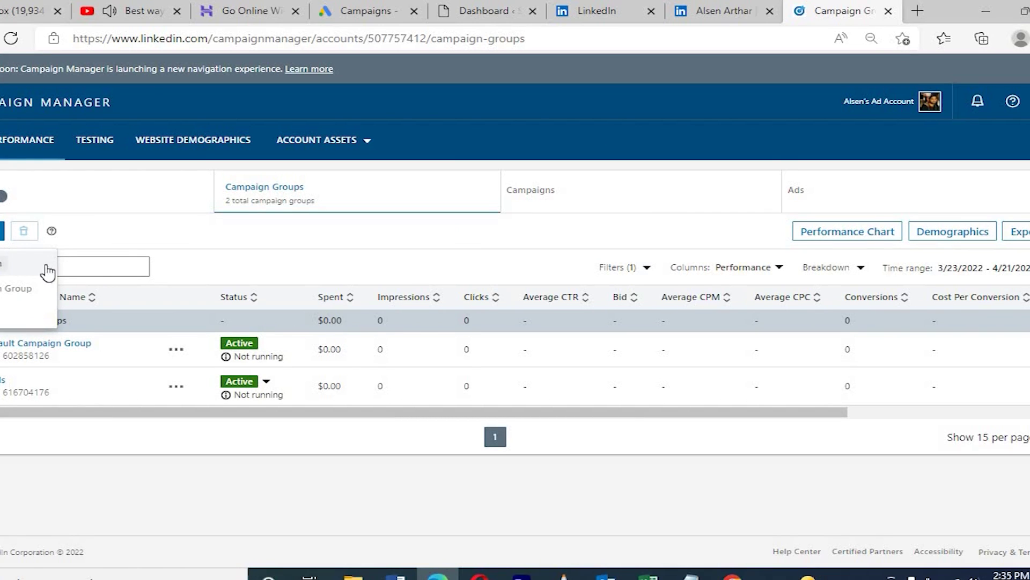
{"action": "left_click", "coordinate": [1, 265]}
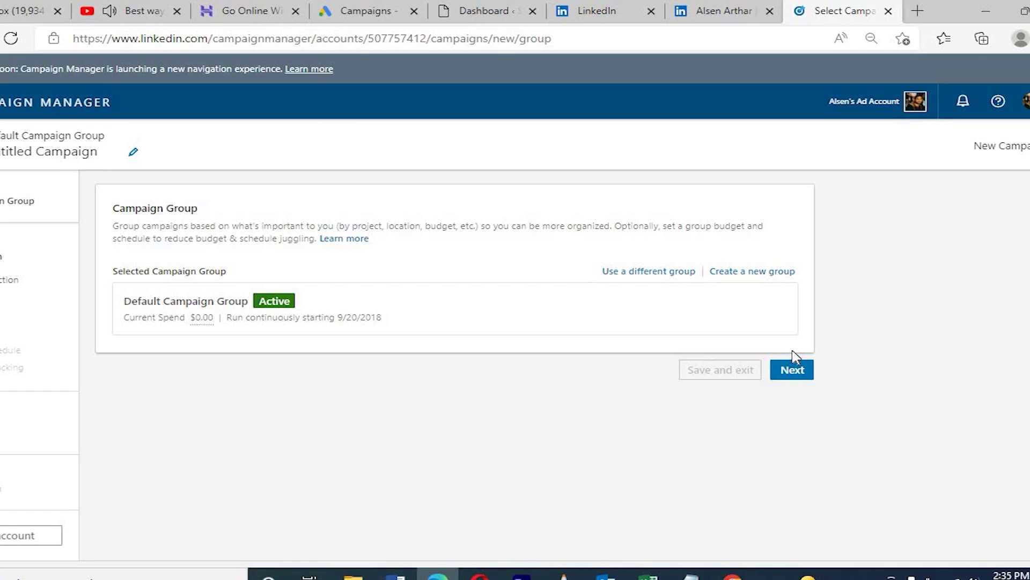
{"action": "left_click", "coordinate": [794, 370]}
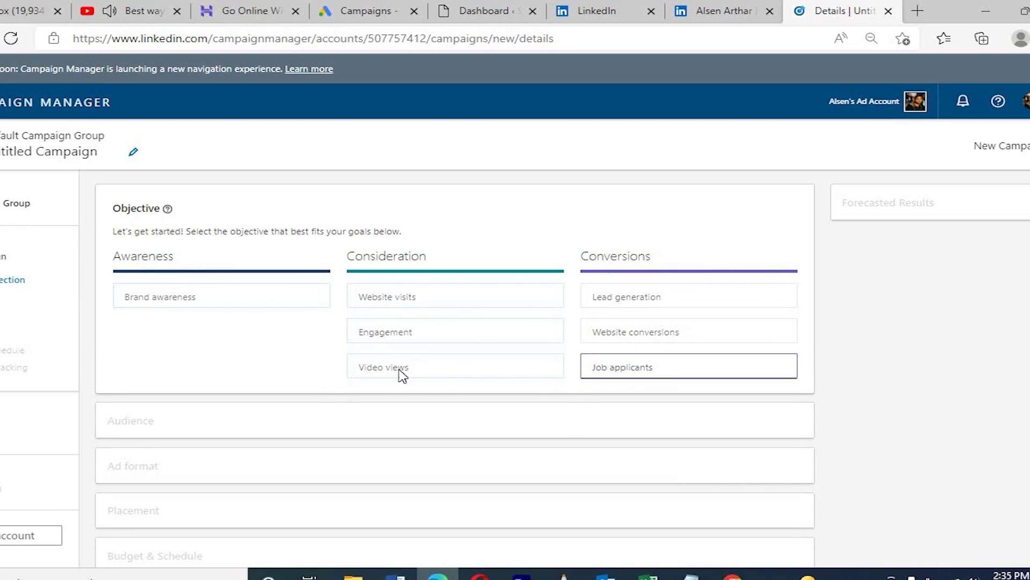
{"action": "left_click", "coordinate": [220, 307]}
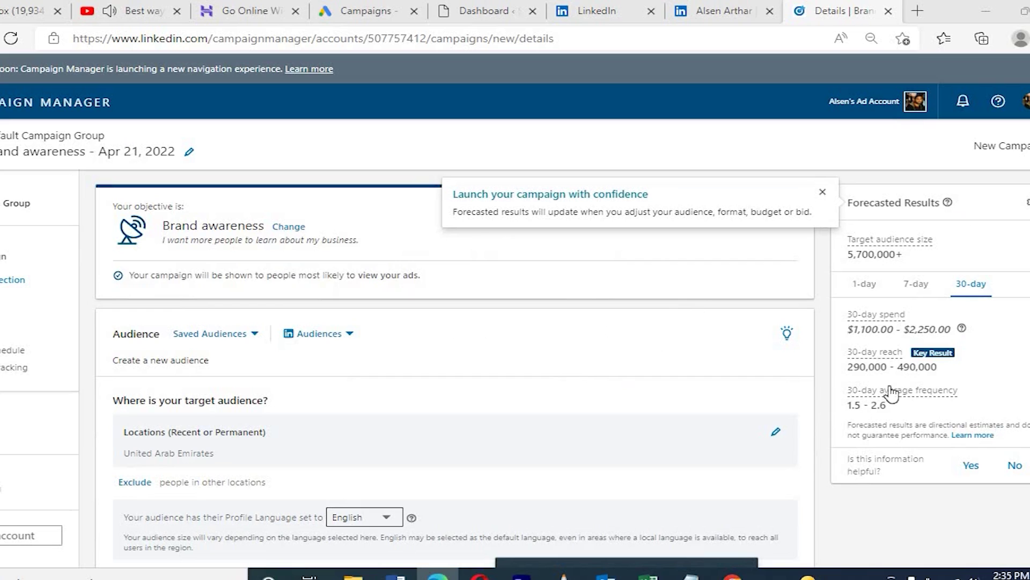
Step: Review the 7-day and 1-day forecasted results and the target audience size, and rate the forecast as helpful
{"action": "left_click", "coordinate": [915, 285]}
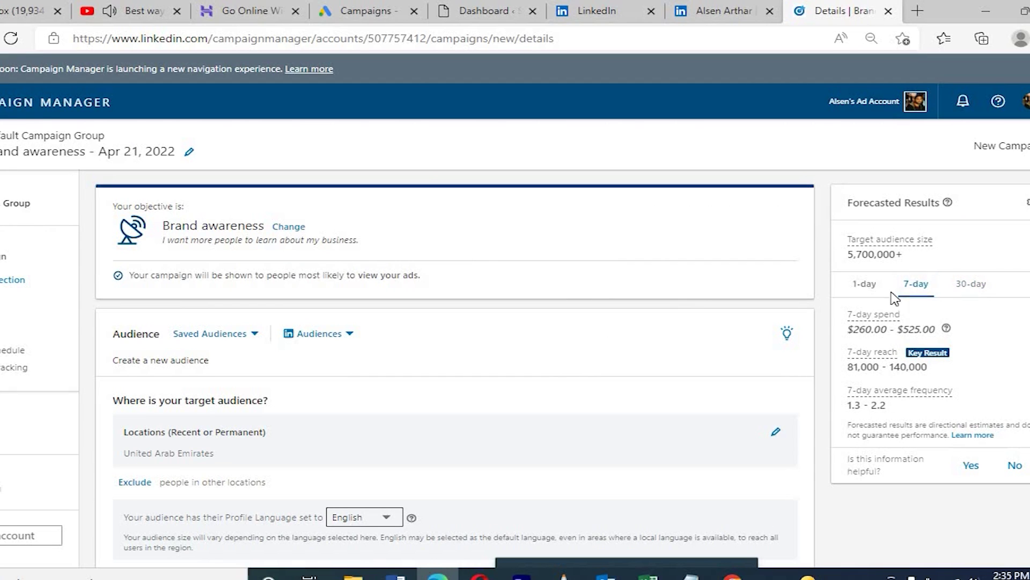
{"action": "left_click", "coordinate": [864, 283]}
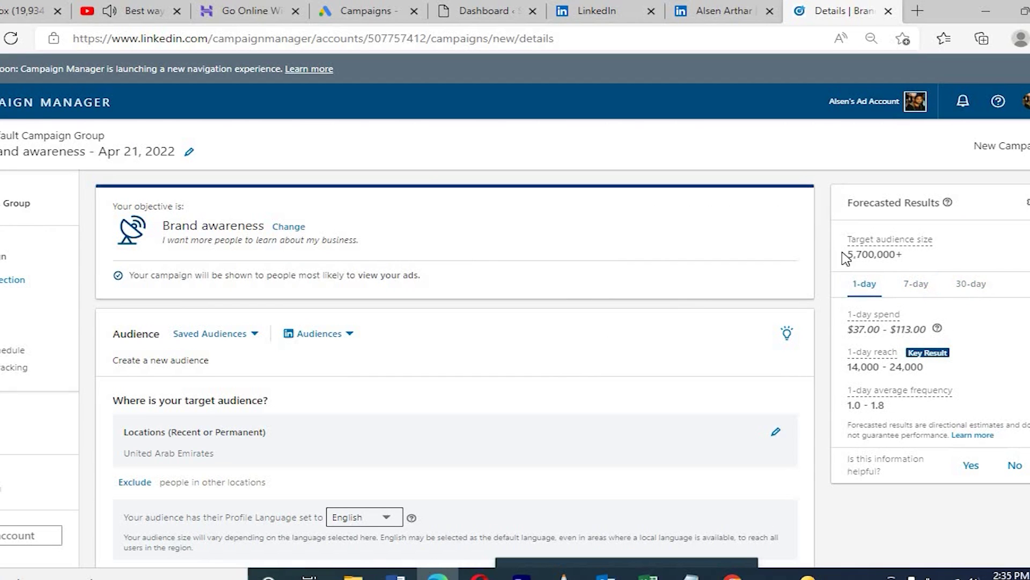
{"action": "left_click_drag", "start_coordinate": [860, 252], "coordinate": [897, 254]}
{"action": "double_click", "coordinate": [891, 254]}
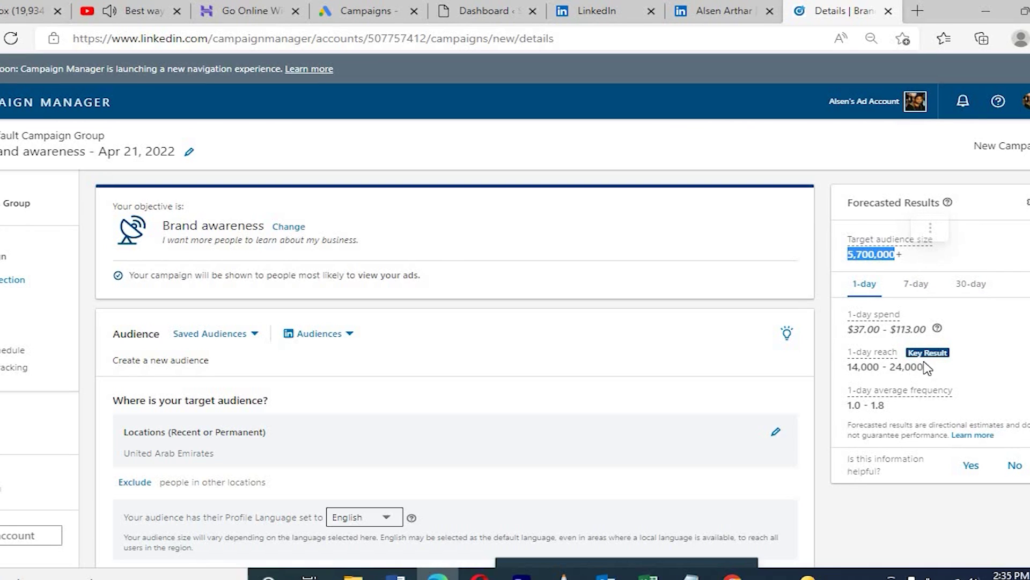
{"action": "left_click", "coordinate": [970, 467]}
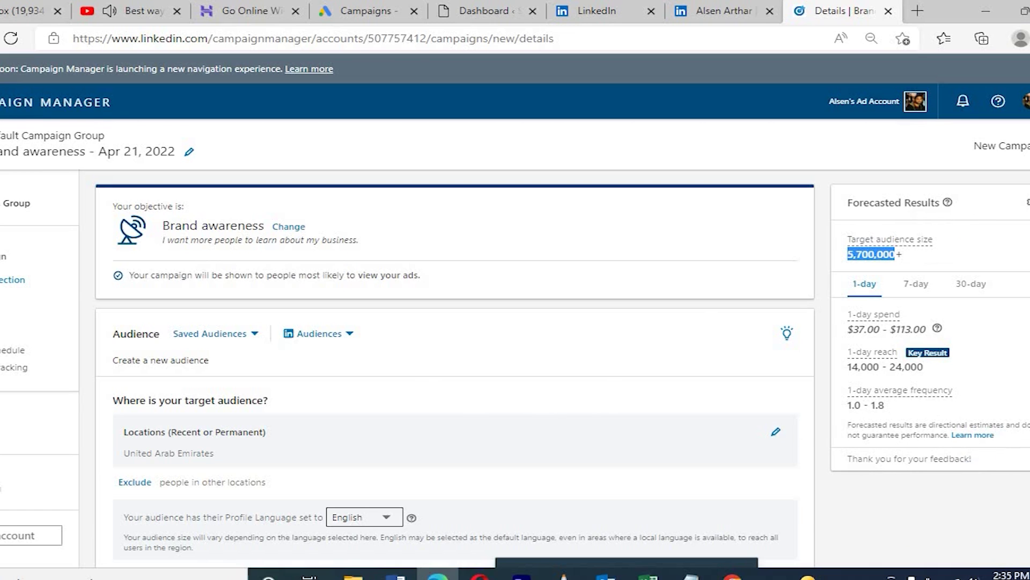
Step: Review the audience settings and choose Video ad as the campaign's ad format
{"action": "scroll", "coordinate": [408, 333], "scroll_direction": "down", "scroll_amount": 5}
{"action": "scroll", "coordinate": [408, 333], "scroll_direction": "down", "scroll_amount": 1}
{"action": "scroll", "coordinate": [408, 333], "scroll_direction": "up", "scroll_amount": 1}
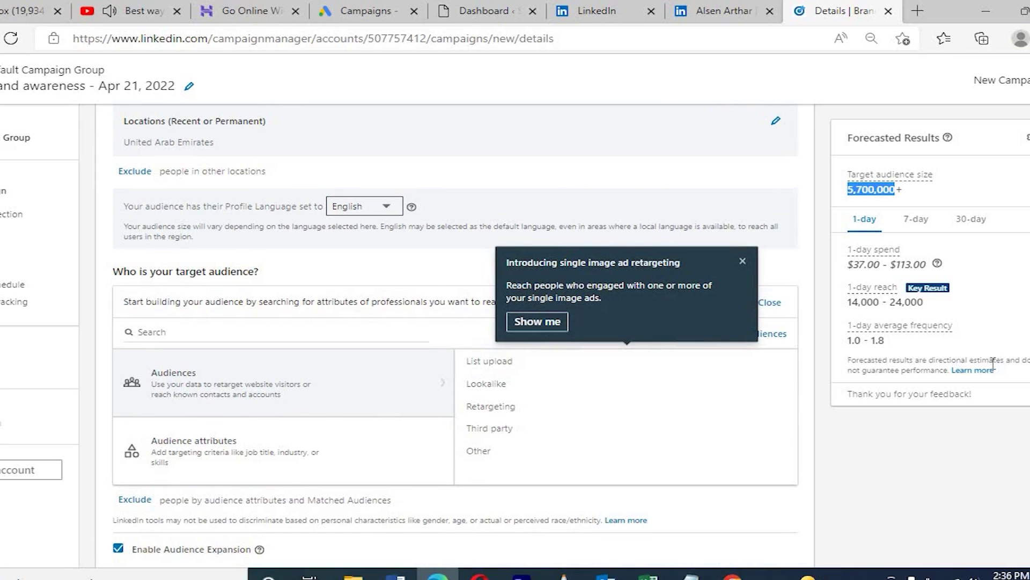
{"action": "scroll", "coordinate": [455, 335], "scroll_direction": "down", "scroll_amount": 6}
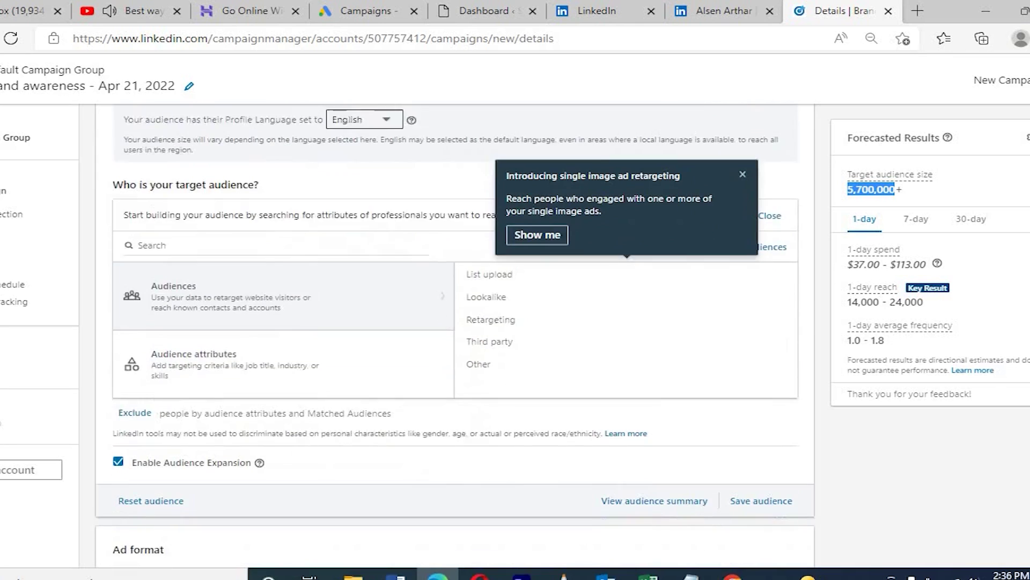
{"action": "scroll", "coordinate": [455, 336], "scroll_direction": "down", "scroll_amount": 1}
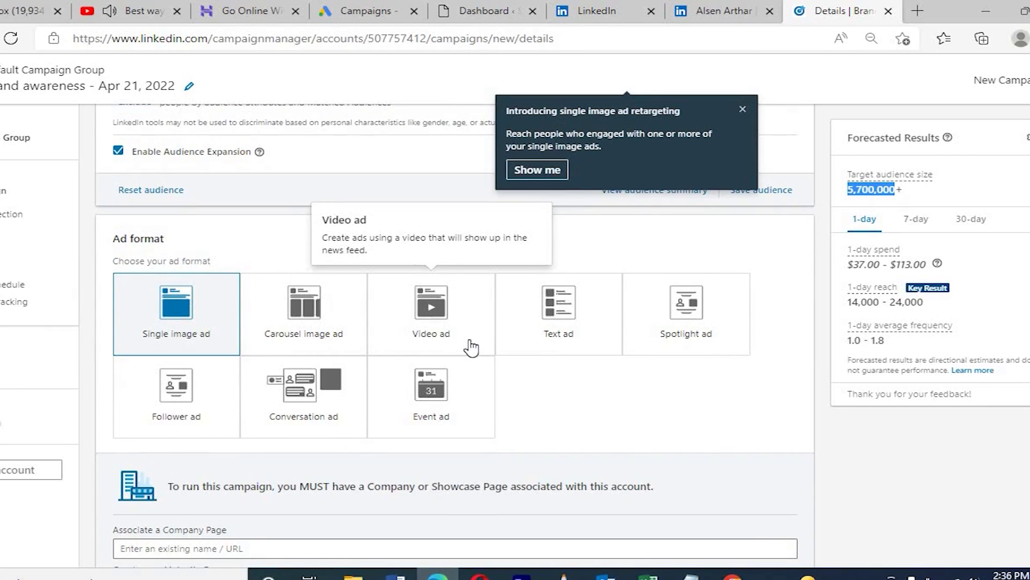
{"action": "left_click", "coordinate": [424, 343]}
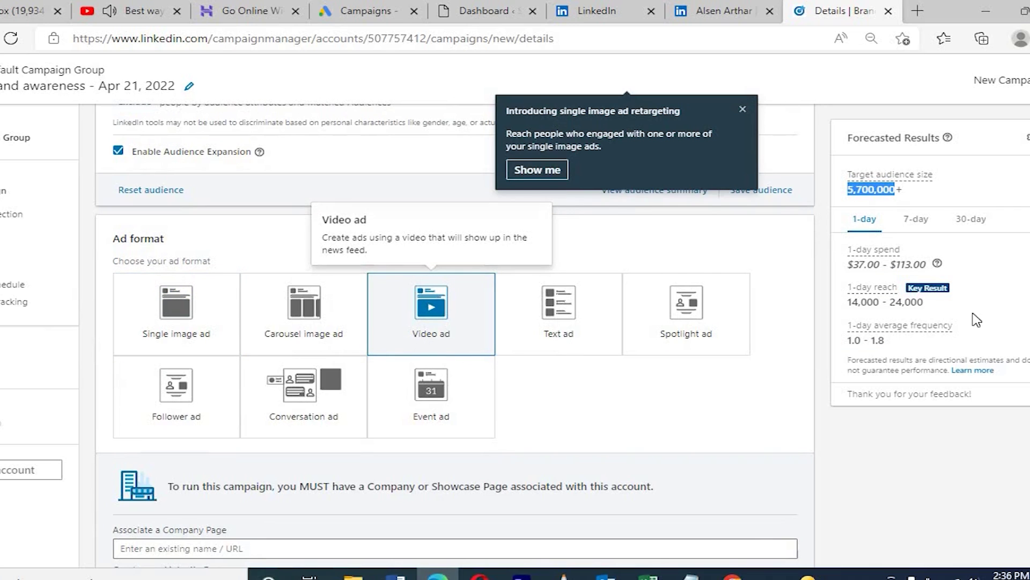
Step: Start a new LinkedIn Page of the Company type from the campaign's company page association
{"action": "scroll", "coordinate": [470, 357], "scroll_direction": "down", "scroll_amount": 5}
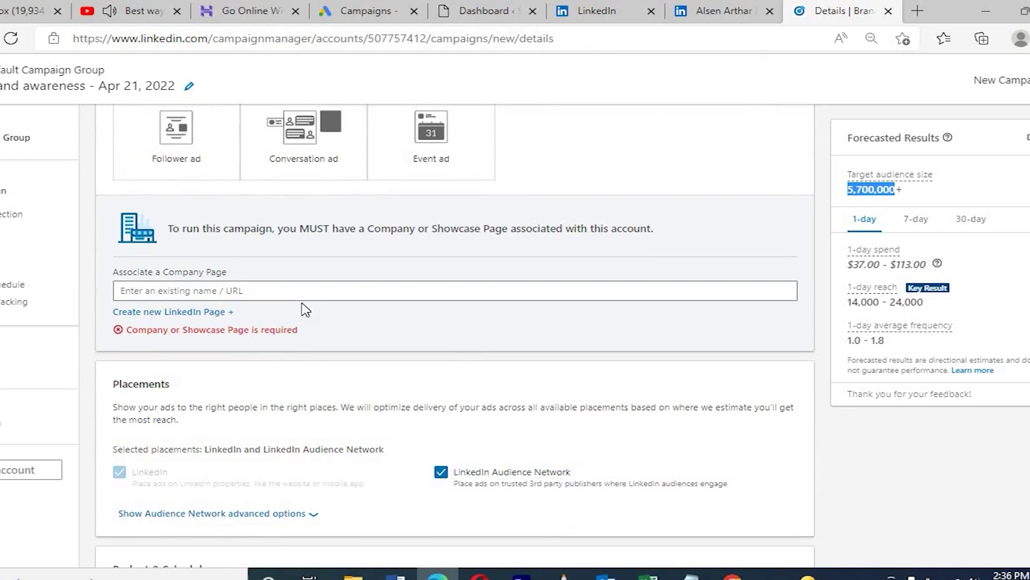
{"action": "left_click", "coordinate": [299, 297]}
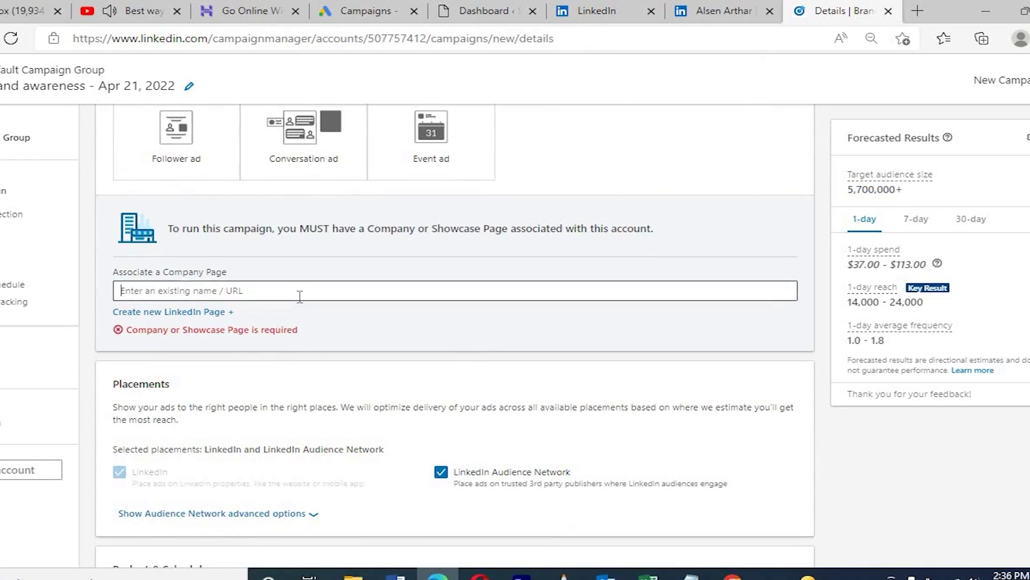
{"action": "left_click", "coordinate": [183, 314]}
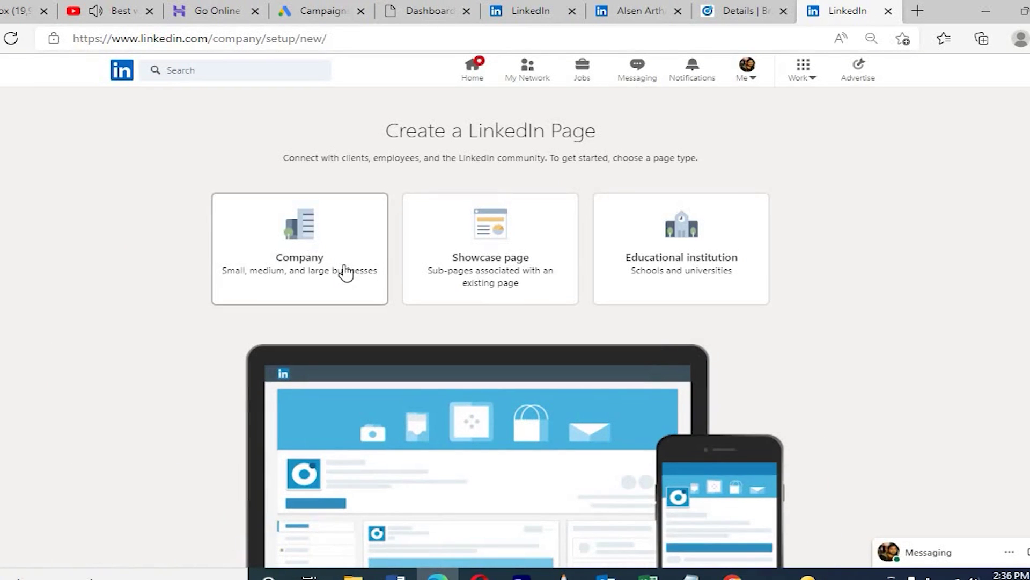
{"action": "left_click", "coordinate": [344, 271]}
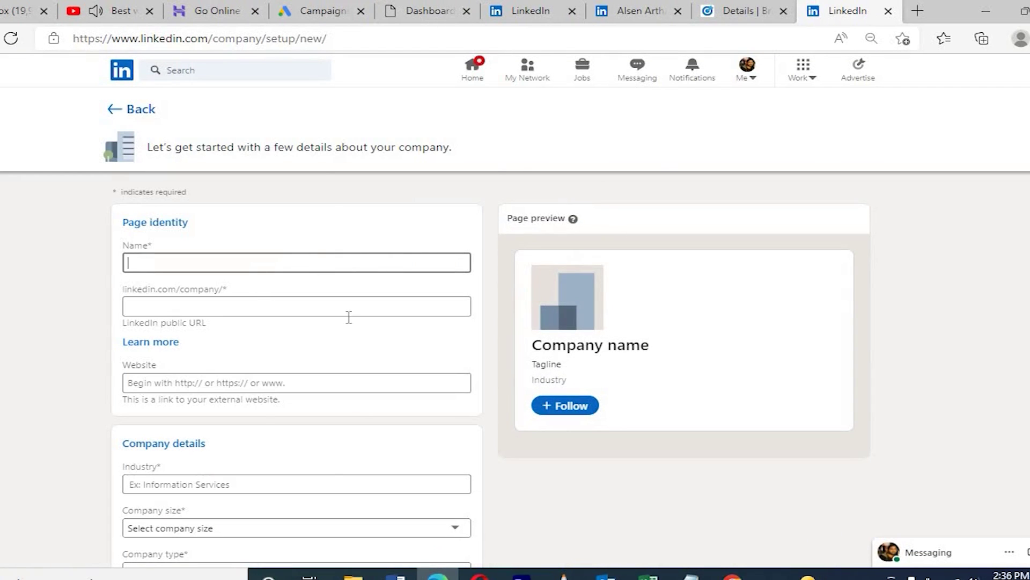
Step: Open the admin page of the digitalmarketingtricks company from the list of managed pages
{"action": "left_click", "coordinate": [817, 81]}
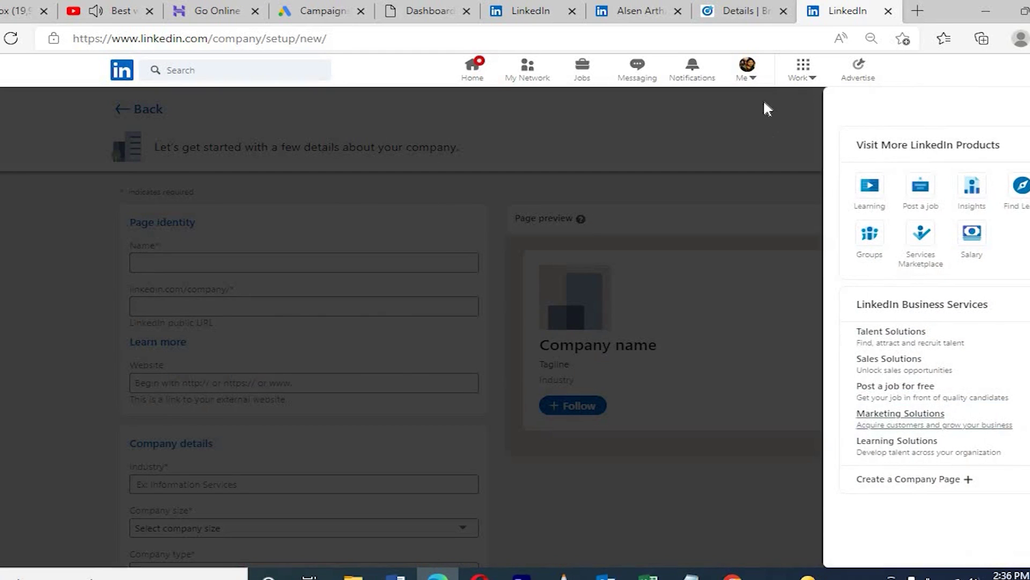
{"action": "left_click", "coordinate": [758, 80]}
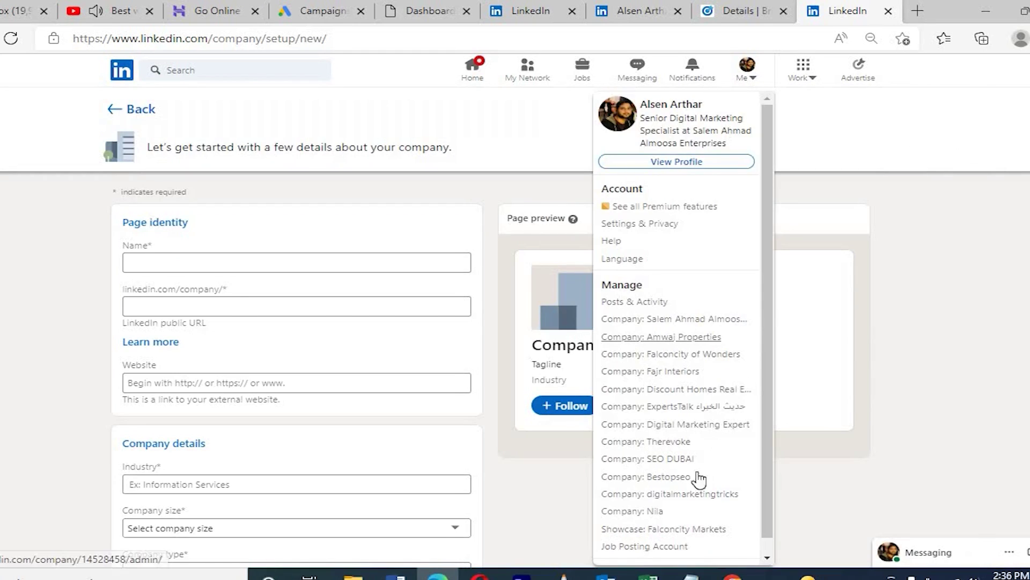
{"action": "right_click", "coordinate": [667, 478]}
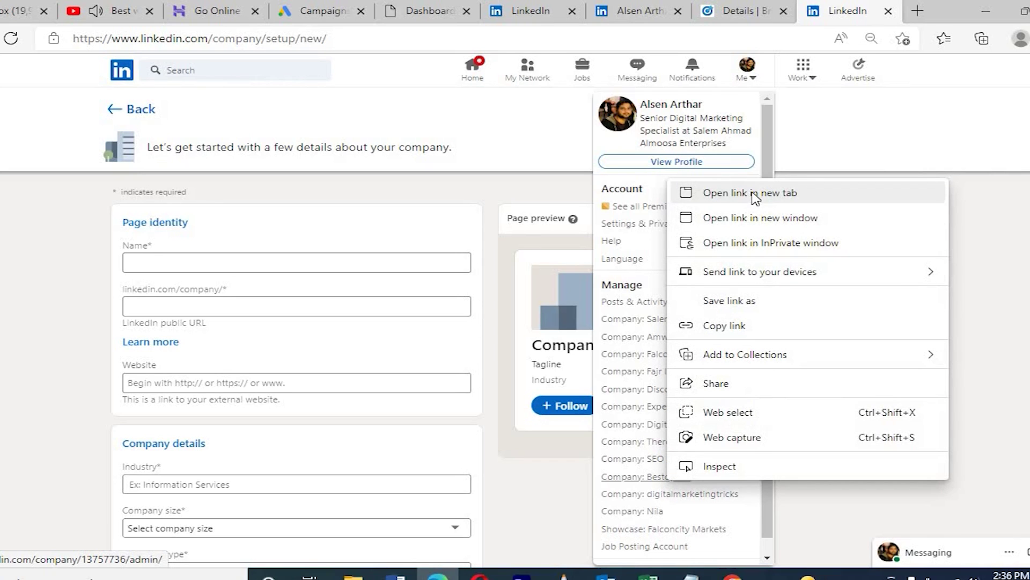
{"action": "left_click", "coordinate": [670, 502]}
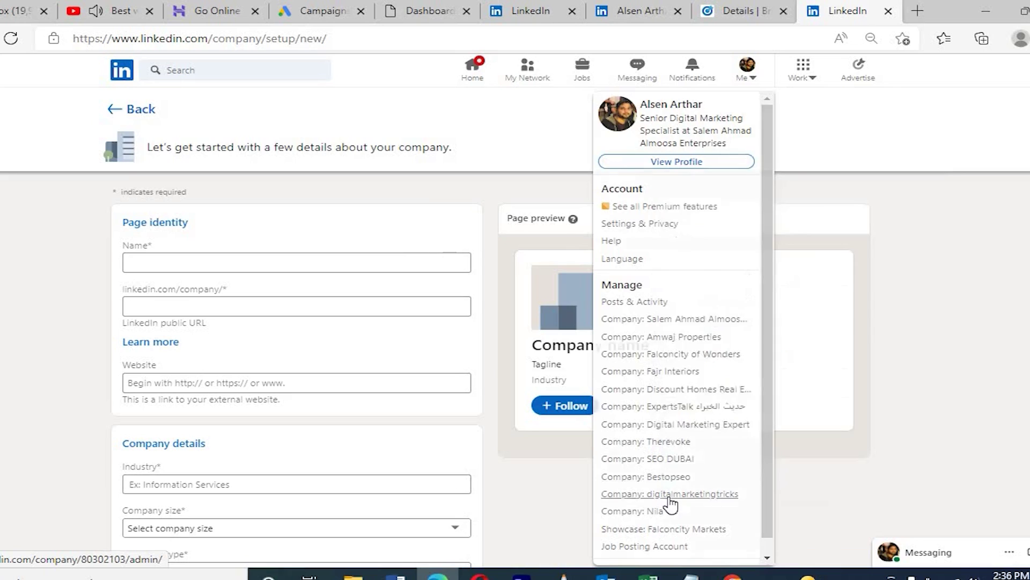
{"action": "left_click", "coordinate": [669, 499]}
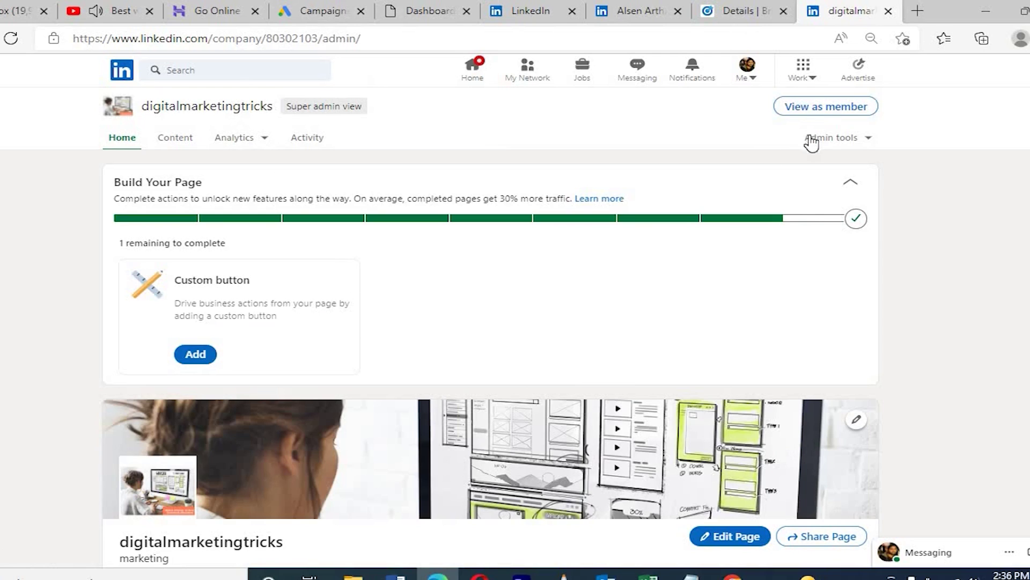
Step: View the company page as a member and copy its URL without the "?viewAsMember=true" suffix
{"action": "left_click", "coordinate": [810, 115]}
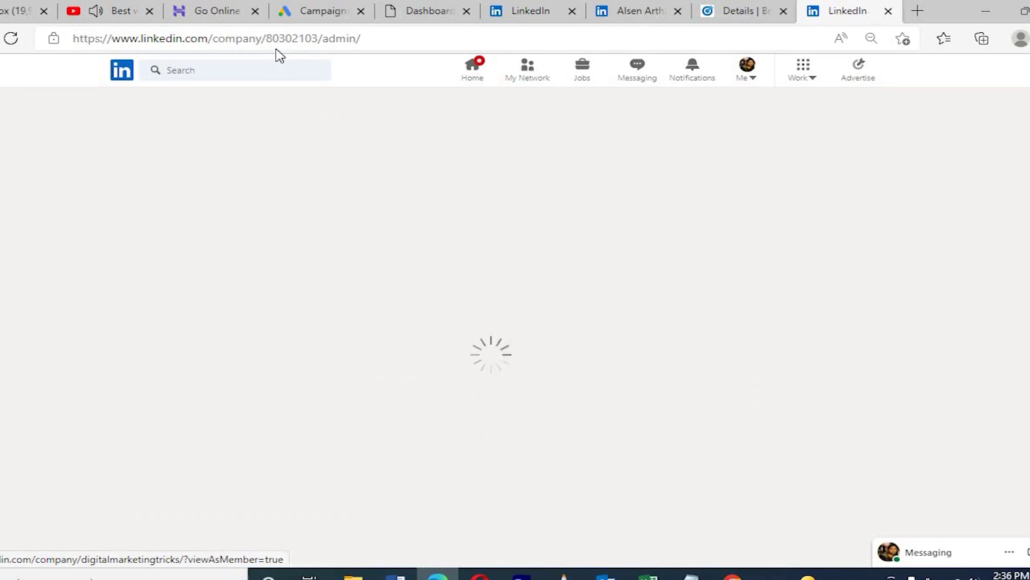
{"action": "left_click", "coordinate": [386, 39]}
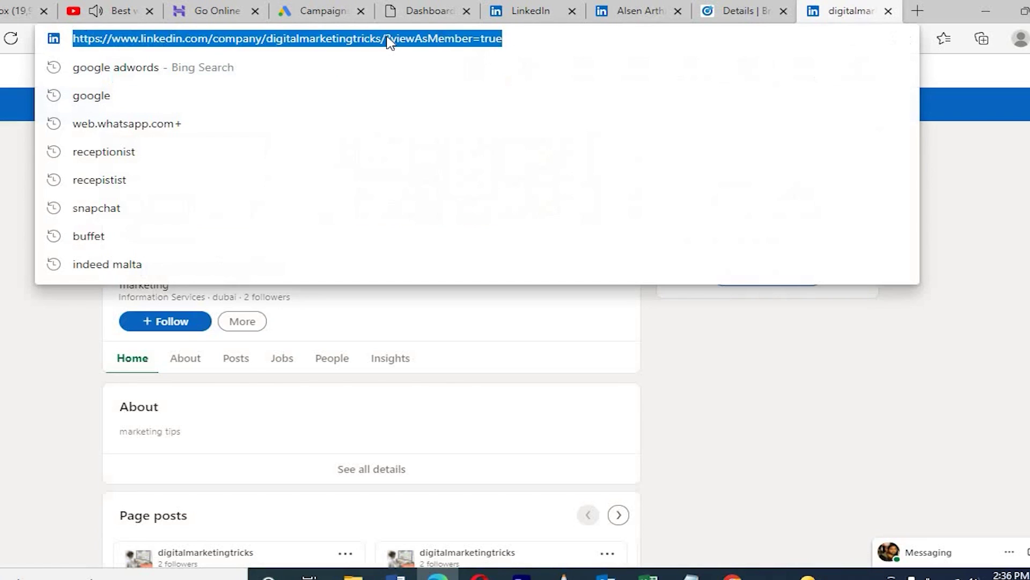
{"action": "left_click", "coordinate": [388, 38]}
{"action": "left_click_drag", "start_coordinate": [387, 37], "coordinate": [566, 38]}
{"action": "key", "text": "BackSpace"}
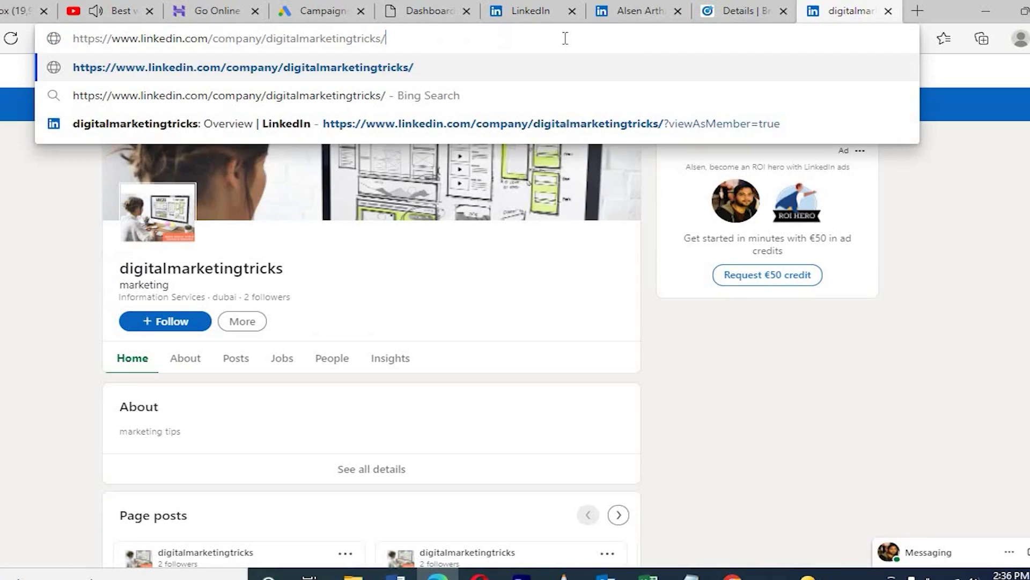
{"action": "left_click_drag", "start_coordinate": [168, 27], "coordinate": [31, 25]}
{"action": "key", "text": "ctrl+c"}
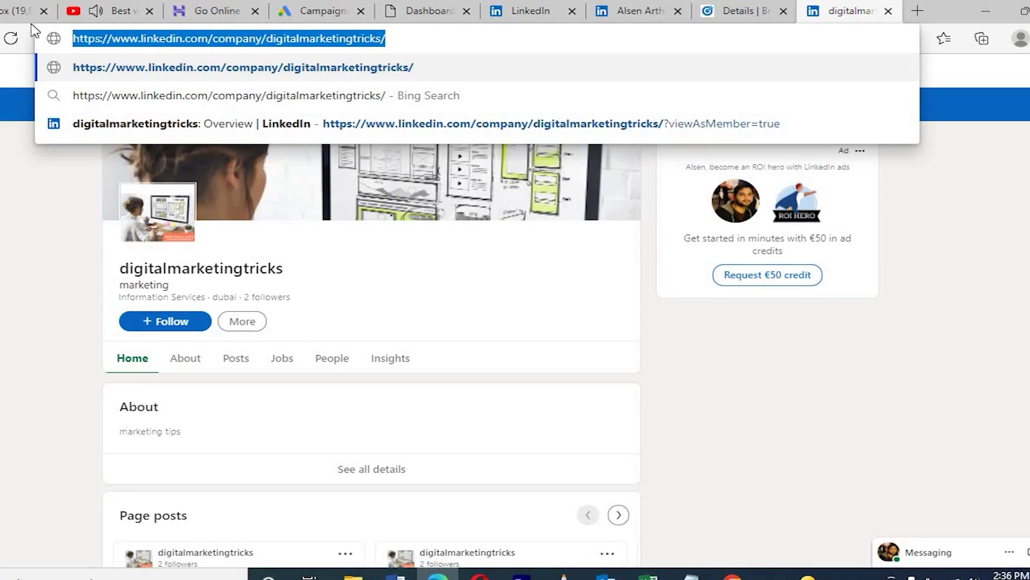
{"action": "key", "text": "Escape"}
Step: Return to the campaign details and associate the digitalmarketingtricks page with the ad account using its copied URL
{"action": "left_click", "coordinate": [731, 7]}
{"action": "left_click", "coordinate": [361, 290]}
{"action": "key", "text": "ctrl+v"}
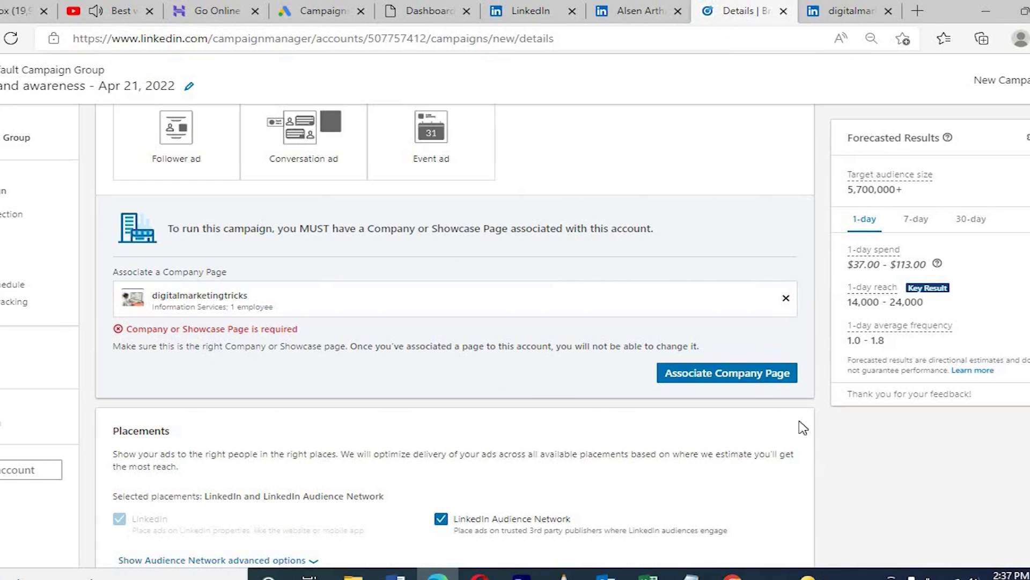
{"action": "left_click", "coordinate": [744, 385]}
{"action": "left_click", "coordinate": [792, 336]}
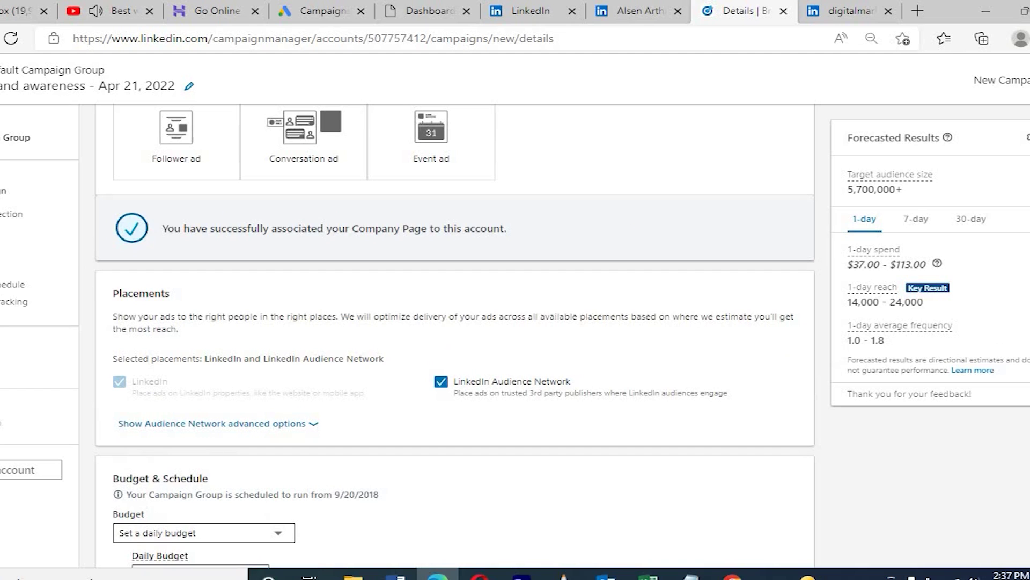
Step: Set the campaign's daily budget to $10.00 and review the 1-day forecasted spend, reach and average frequency
{"action": "scroll", "coordinate": [456, 336], "scroll_direction": "down", "scroll_amount": 3}
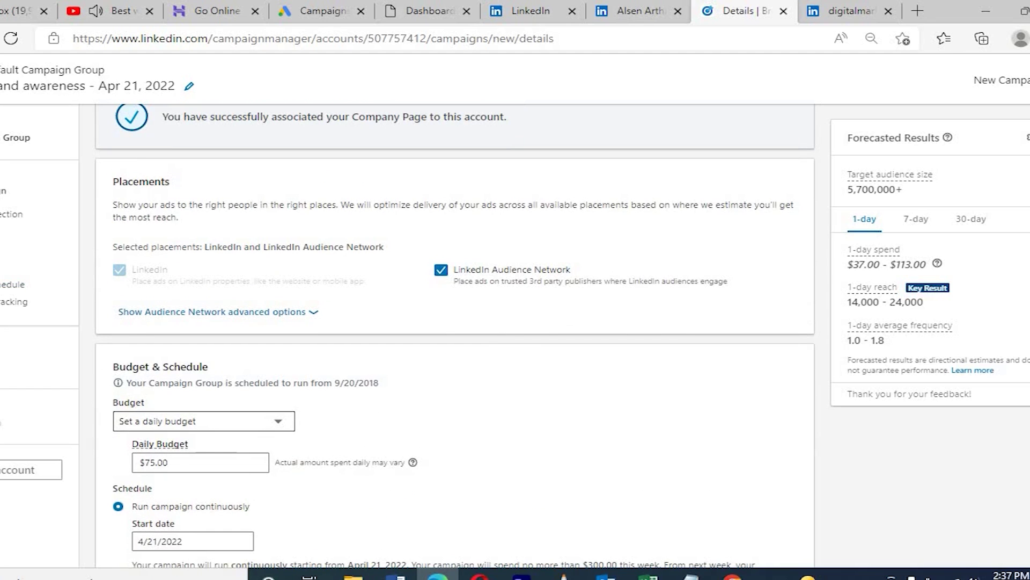
{"action": "scroll", "coordinate": [584, 326], "scroll_direction": "down", "scroll_amount": 4}
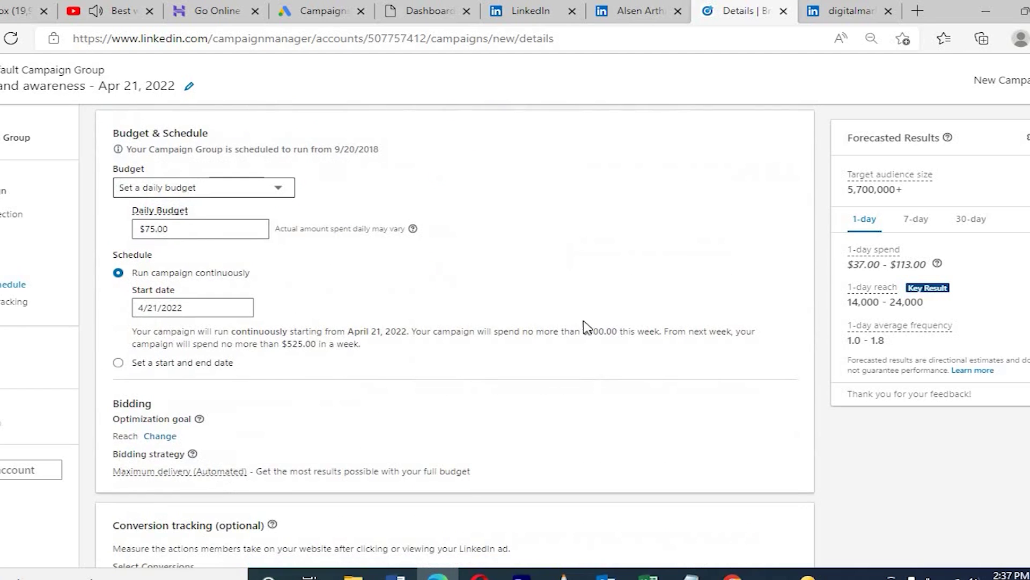
{"action": "left_click", "coordinate": [180, 230]}
{"action": "type", "text": "10"}
{"action": "left_click", "coordinate": [424, 299]}
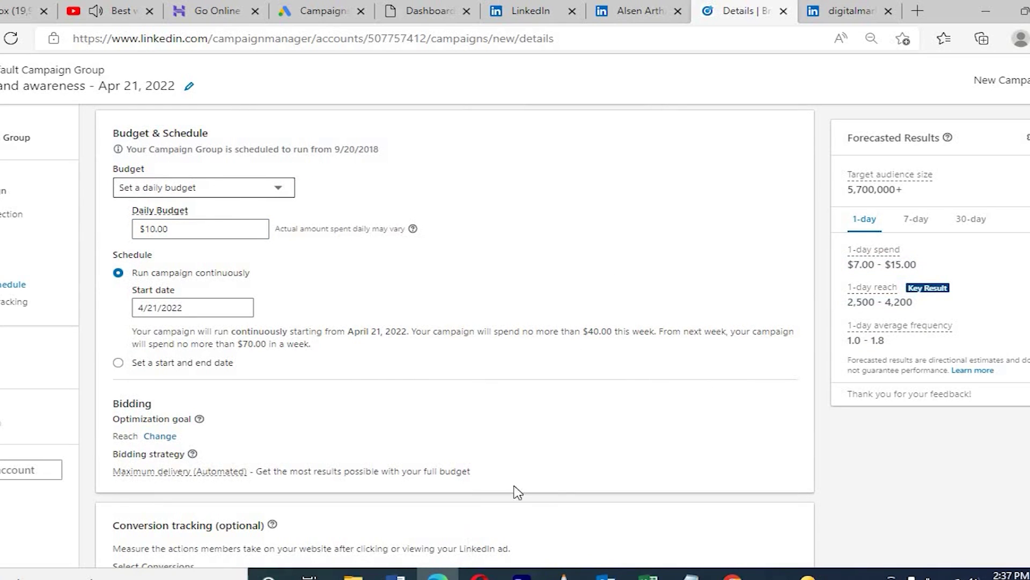
{"action": "left_click_drag", "start_coordinate": [847, 264], "coordinate": [928, 271]}
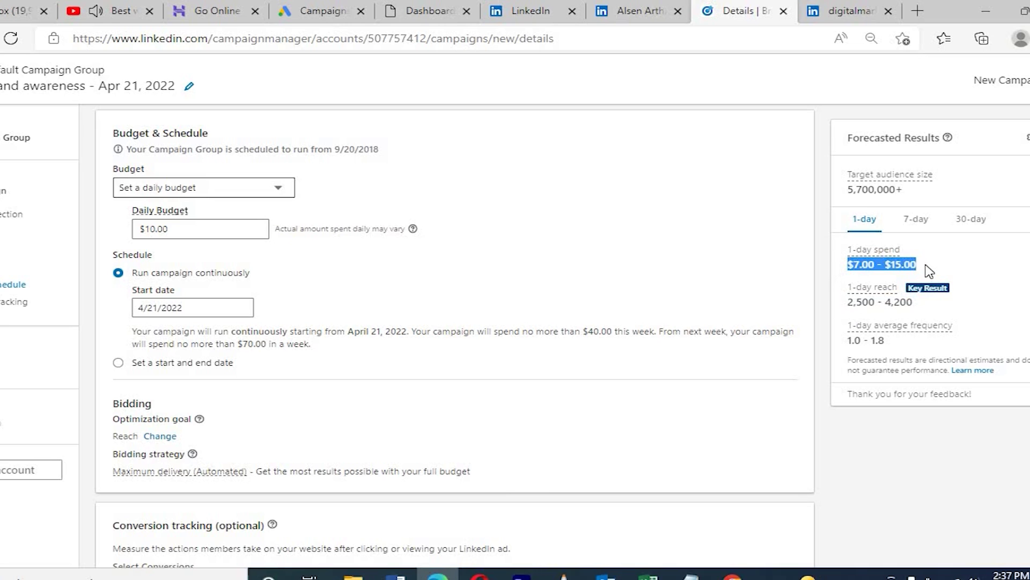
{"action": "left_click_drag", "start_coordinate": [847, 303], "coordinate": [927, 310]}
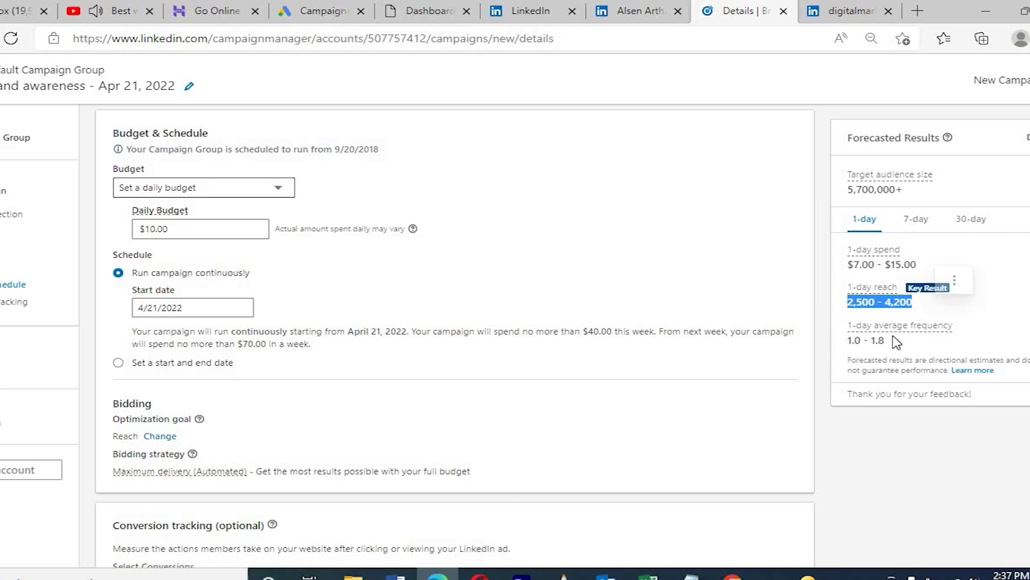
{"action": "left_click_drag", "start_coordinate": [847, 340], "coordinate": [897, 341]}
{"action": "left_click", "coordinate": [741, 385]}
Step: Save the campaign details with their objective and ad format, and start a new video ad for the campaign
{"action": "scroll", "coordinate": [740, 384], "scroll_direction": "down", "scroll_amount": 3}
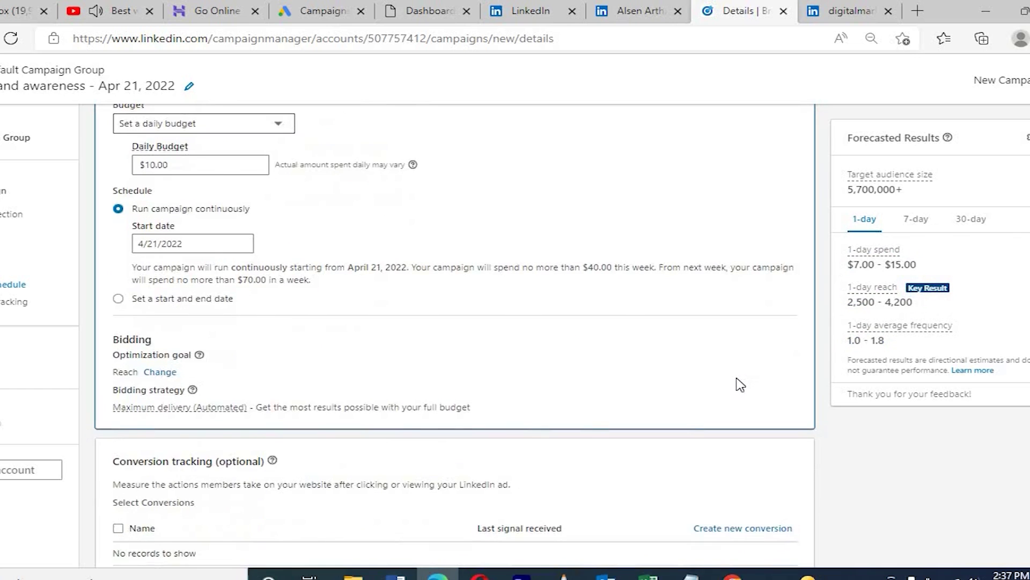
{"action": "left_click", "coordinate": [800, 513]}
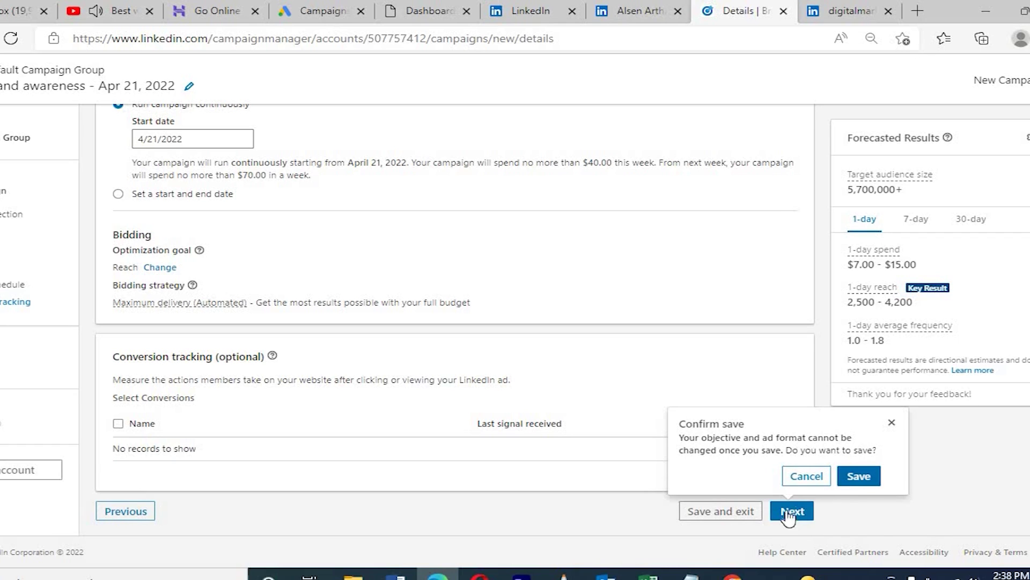
{"action": "left_click", "coordinate": [859, 477]}
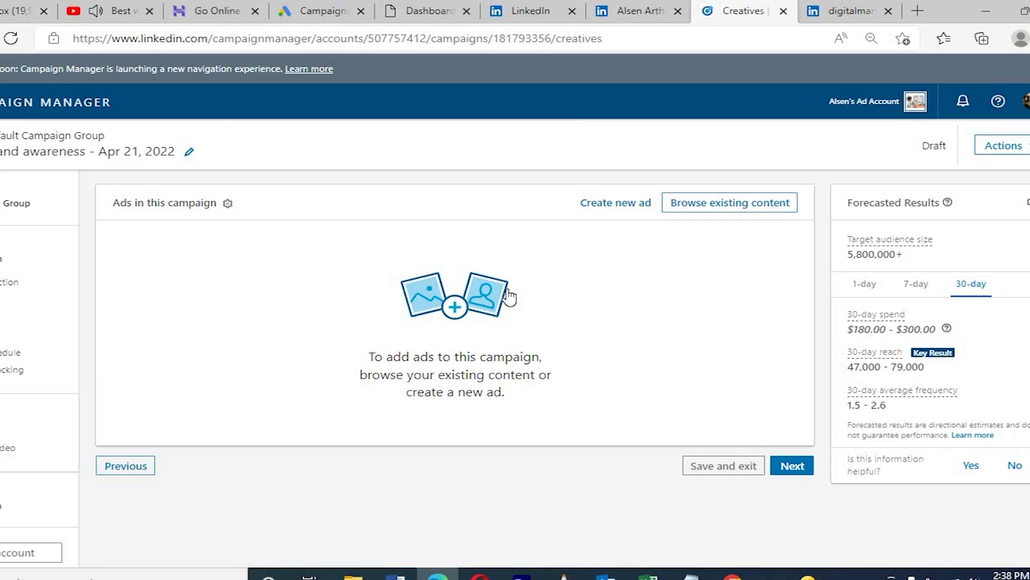
{"action": "left_click", "coordinate": [463, 305]}
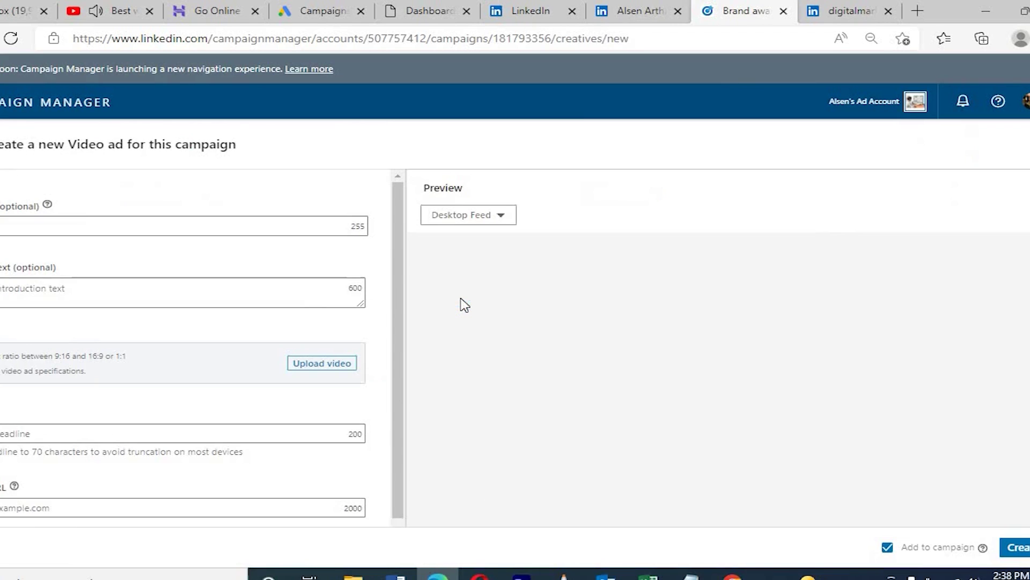
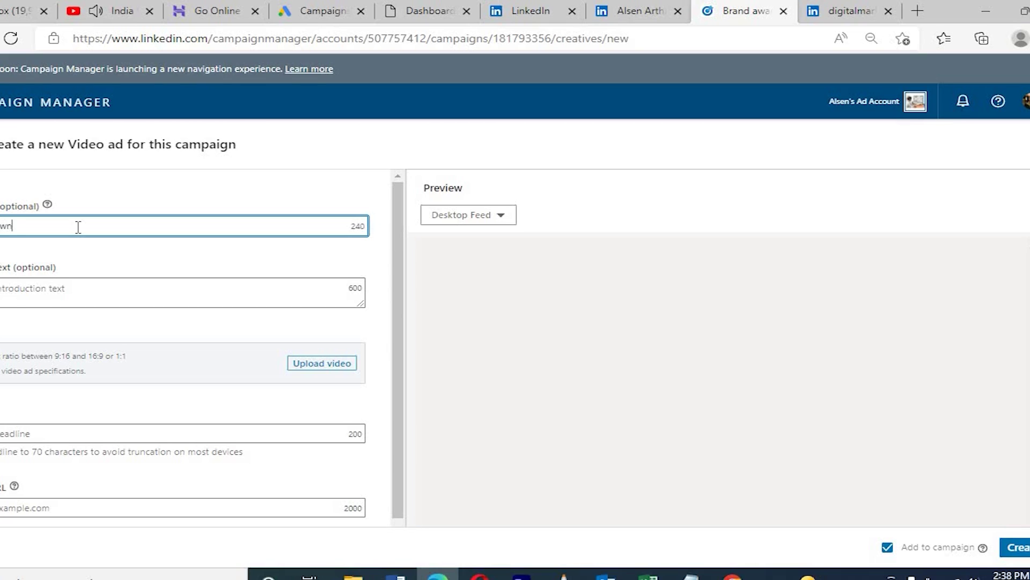
Step: Enter the ad name ending in "own website" and the introductory text ending in "business with your own website"
{"action": "type", "text": "website"}
{"action": "left_click", "coordinate": [75, 284]}
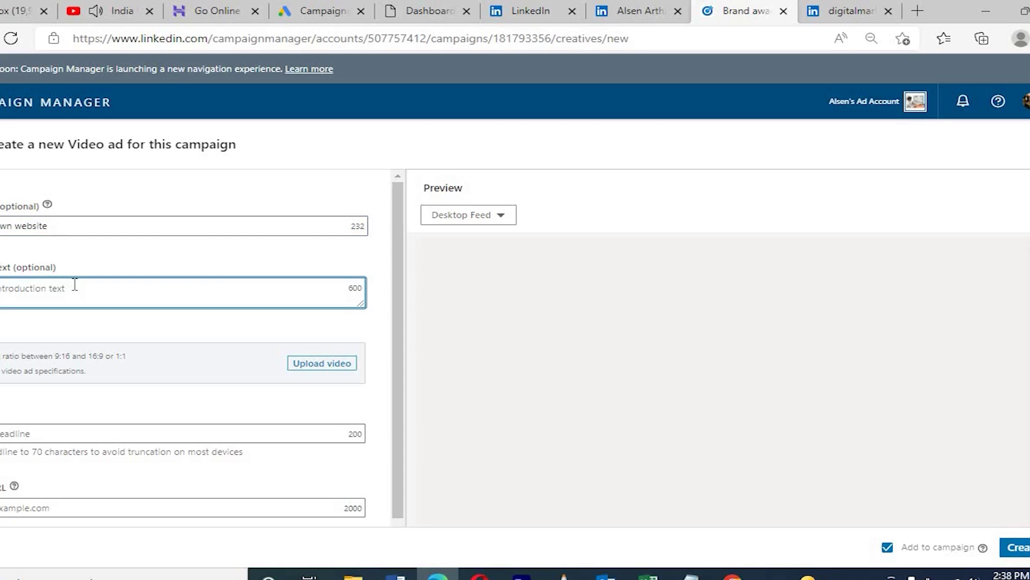
{"action": "type", "text": "W"}
{"action": "type", "text": "siness wit"}
{"action": "type", "text": "h your own website"}
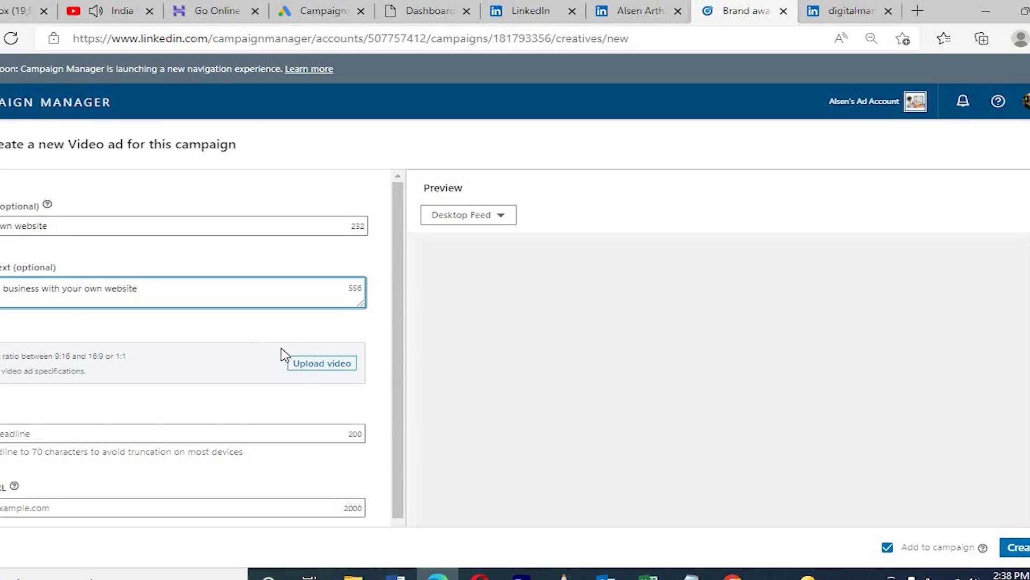
Step: Upload the video "how to create a free website for your business" from the Documents folder to the ad
{"action": "left_click", "coordinate": [316, 365]}
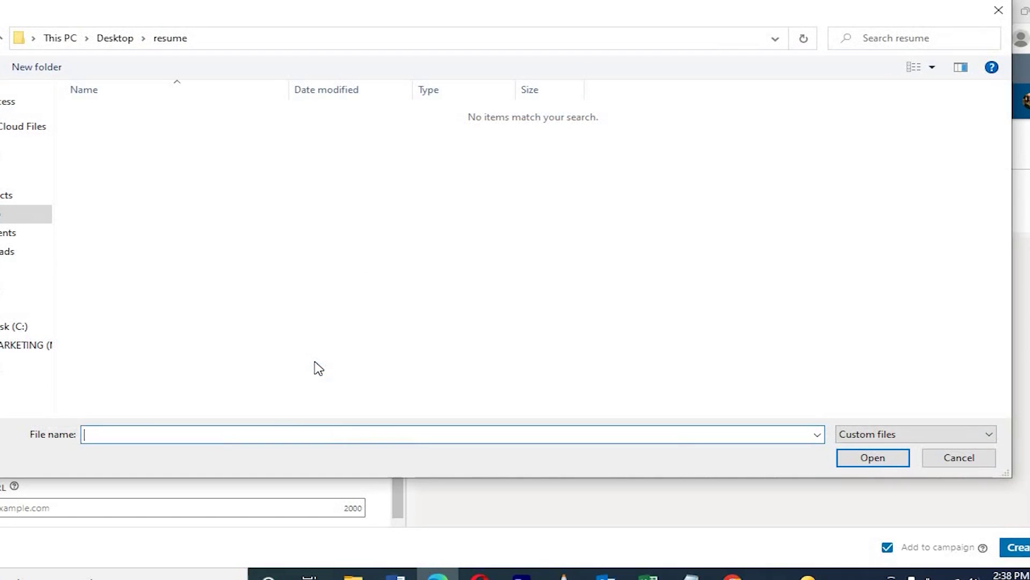
{"action": "left_click", "coordinate": [19, 252]}
{"action": "left_click", "coordinate": [14, 233]}
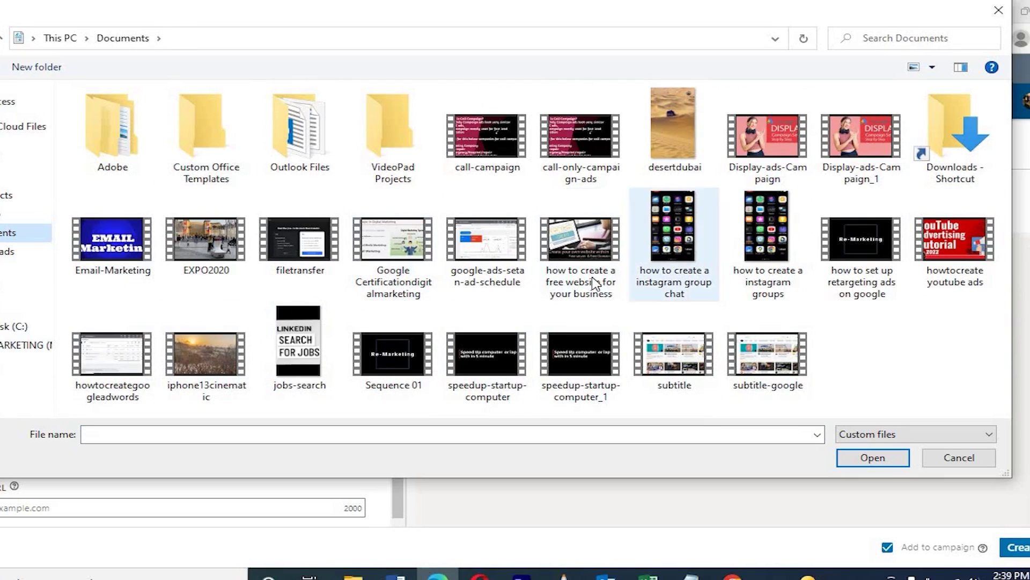
{"action": "double_click", "coordinate": [590, 258]}
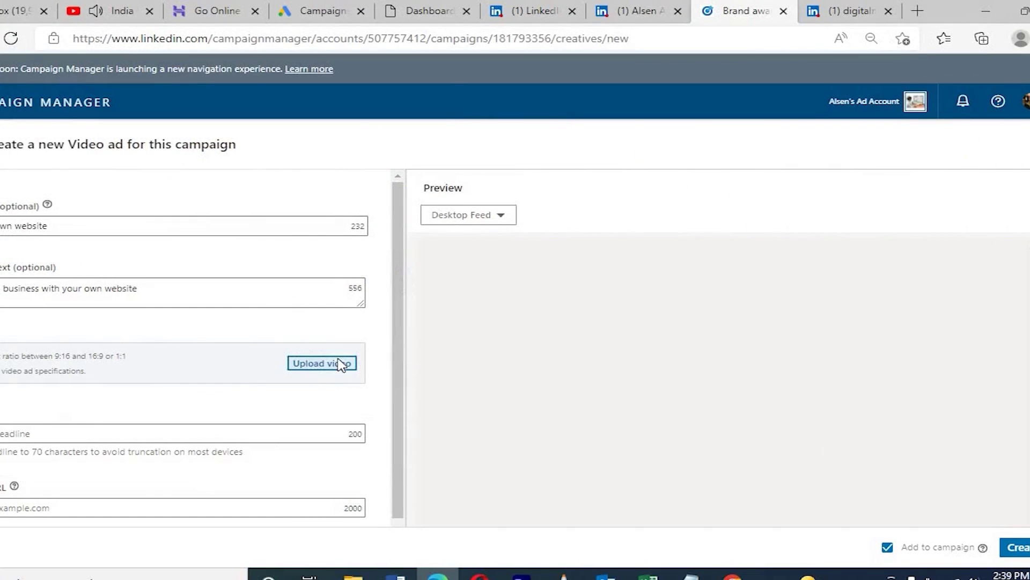
Step: Enter the ad headline ending in "website free with in 5 min" and paste the destination URL ending in ".be/i2UGb19hDdE"
{"action": "left_click", "coordinate": [179, 436]}
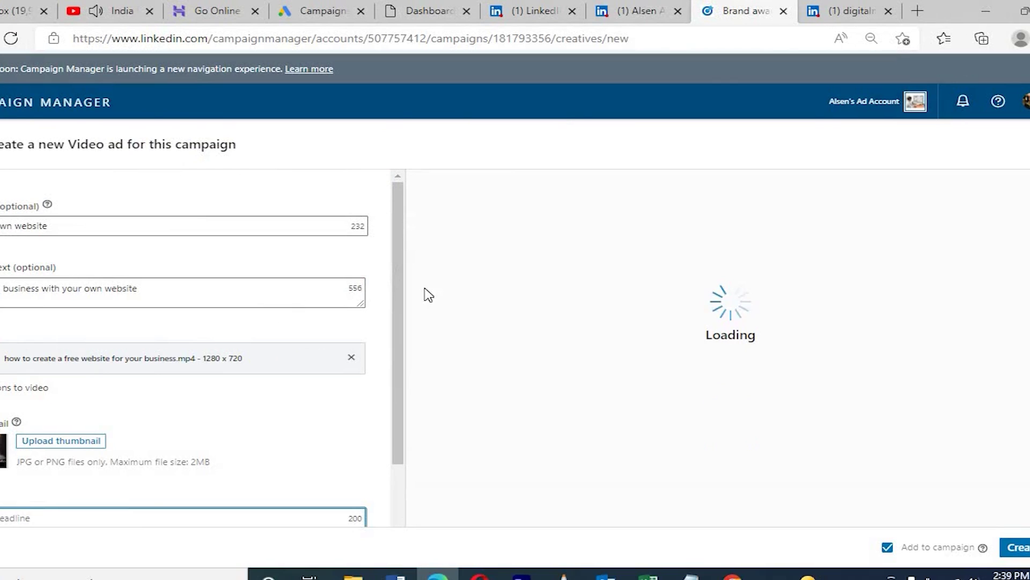
{"action": "left_click_drag", "start_coordinate": [402, 287], "coordinate": [394, 375]}
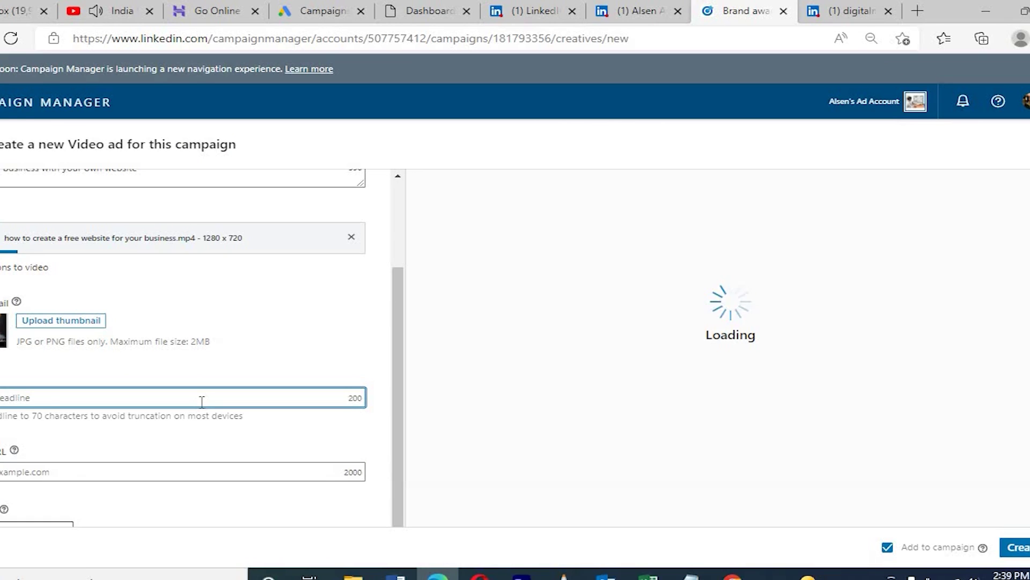
{"action": "type", "text": "Ho"}
{"action": "type", "text": " website fr"}
{"action": "type", "text": "ee with in"}
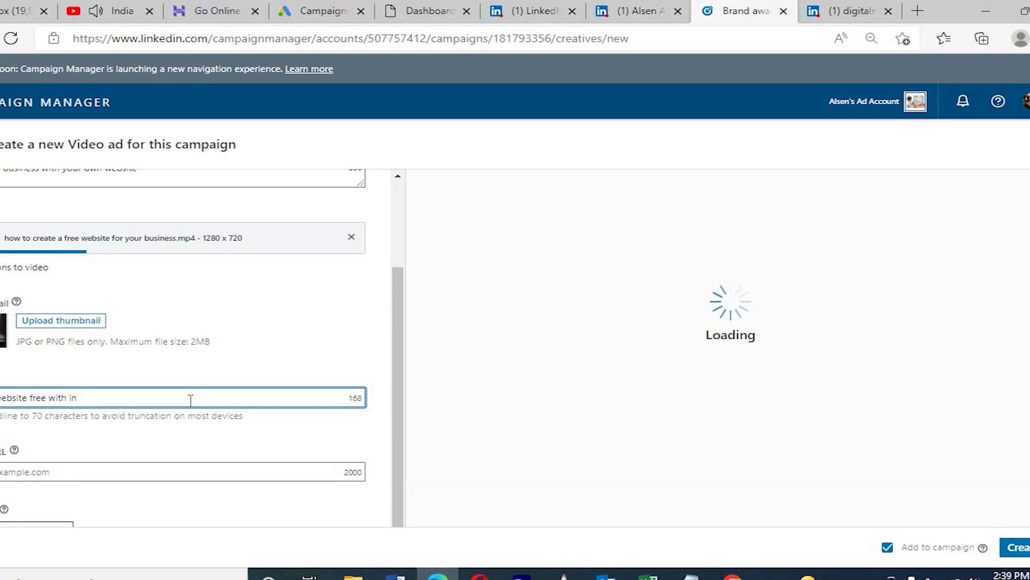
{"action": "type", "text": " 5 min"}
{"action": "left_click", "coordinate": [150, 467]}
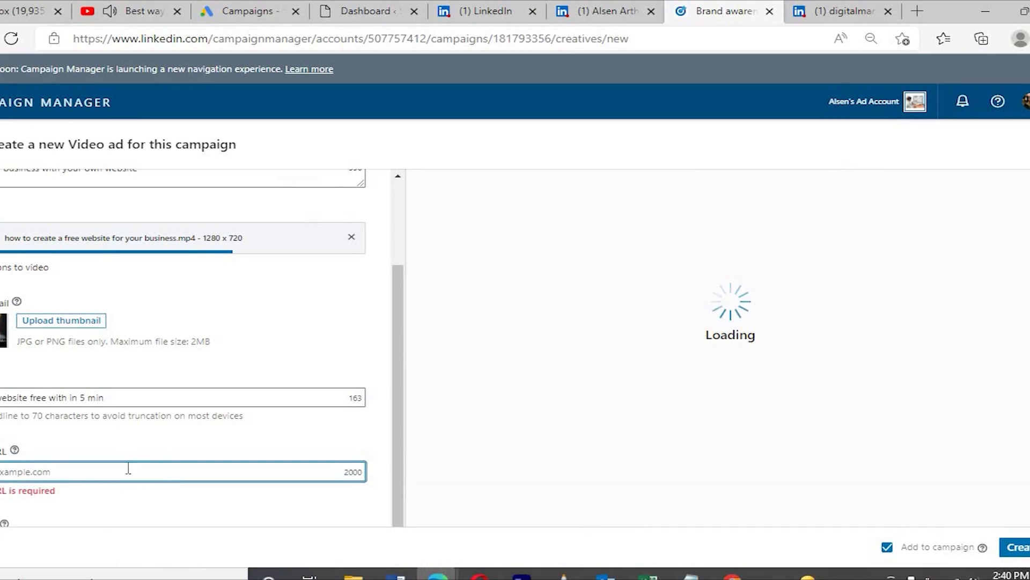
{"action": "key", "text": "ctrl+v"}
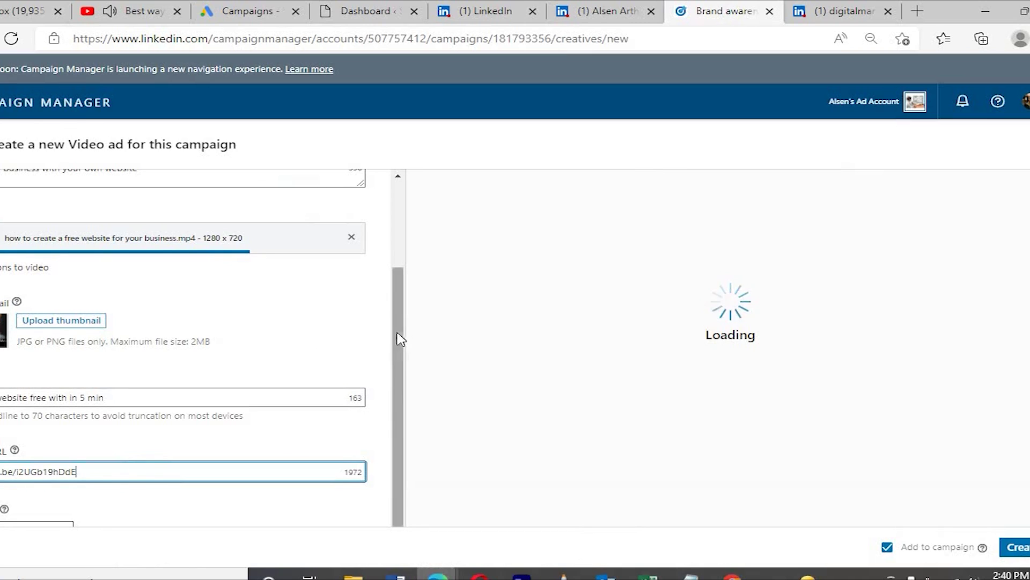
Step: Choose a call-to-action option for the video ad below its destination URL
{"action": "scroll", "coordinate": [382, 412], "scroll_direction": "down", "scroll_amount": 1}
{"action": "left_click", "coordinate": [24, 522]}
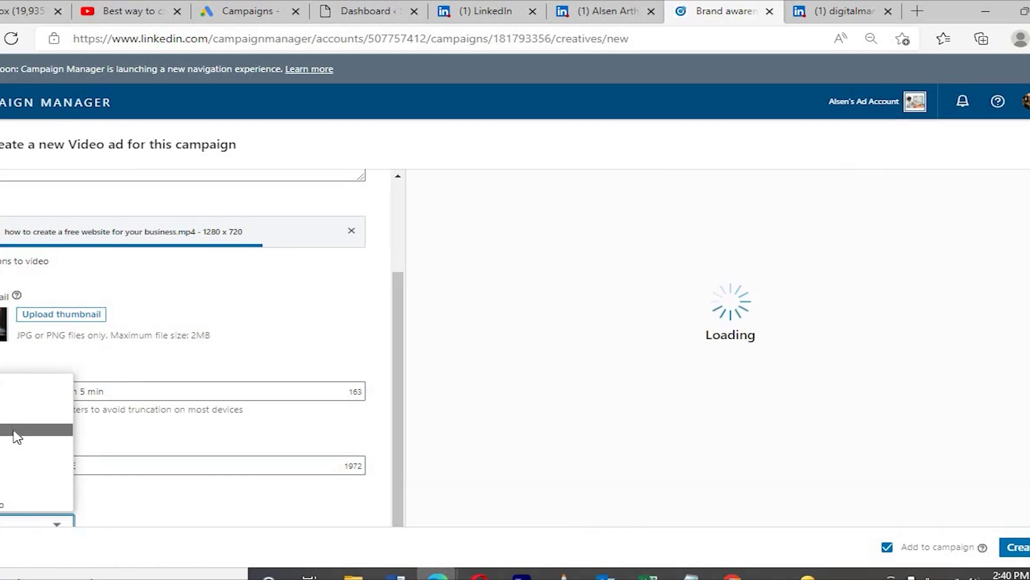
{"action": "left_click", "coordinate": [2, 454]}
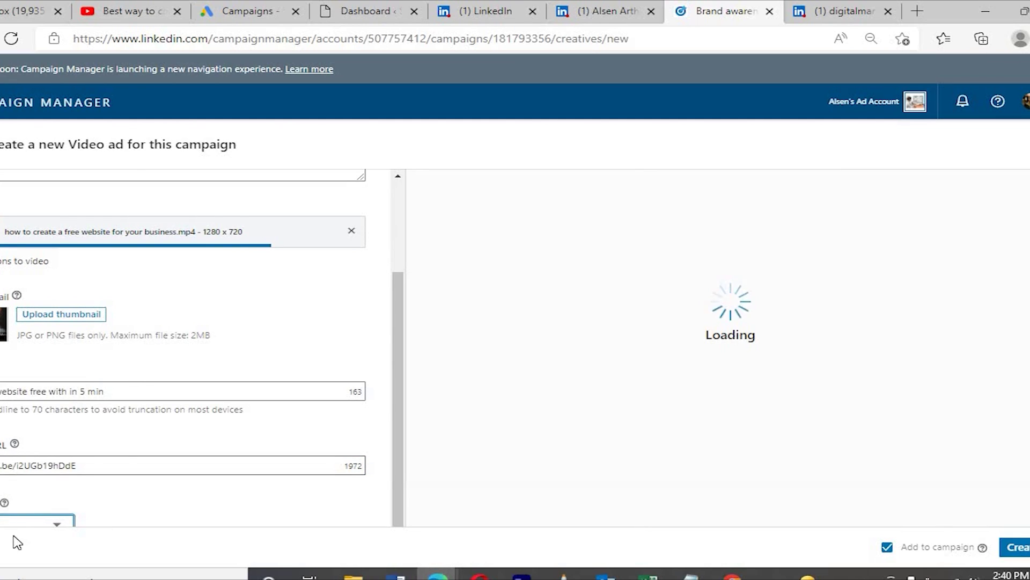
{"action": "left_click", "coordinate": [20, 519]}
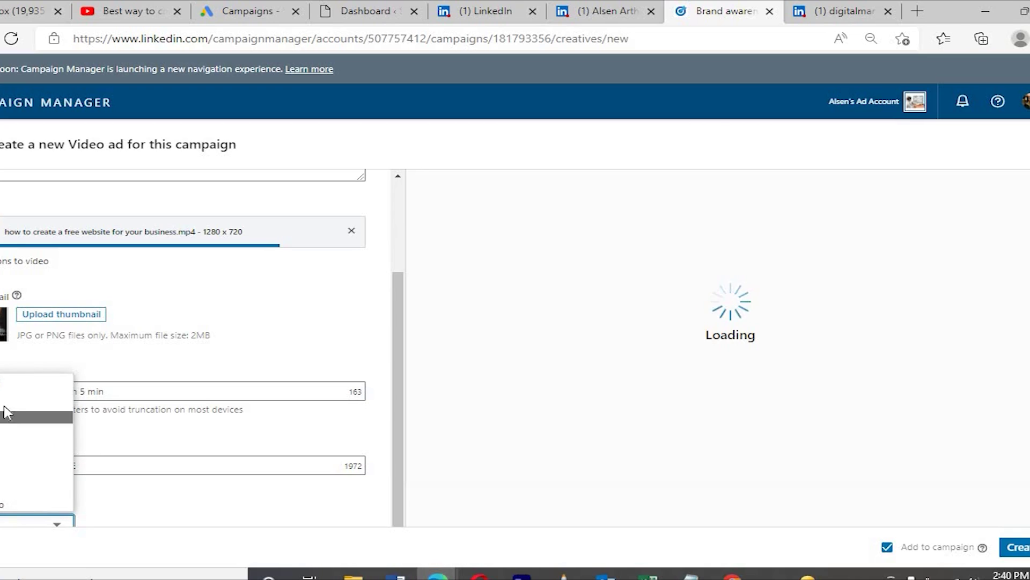
{"action": "left_click", "coordinate": [4, 432]}
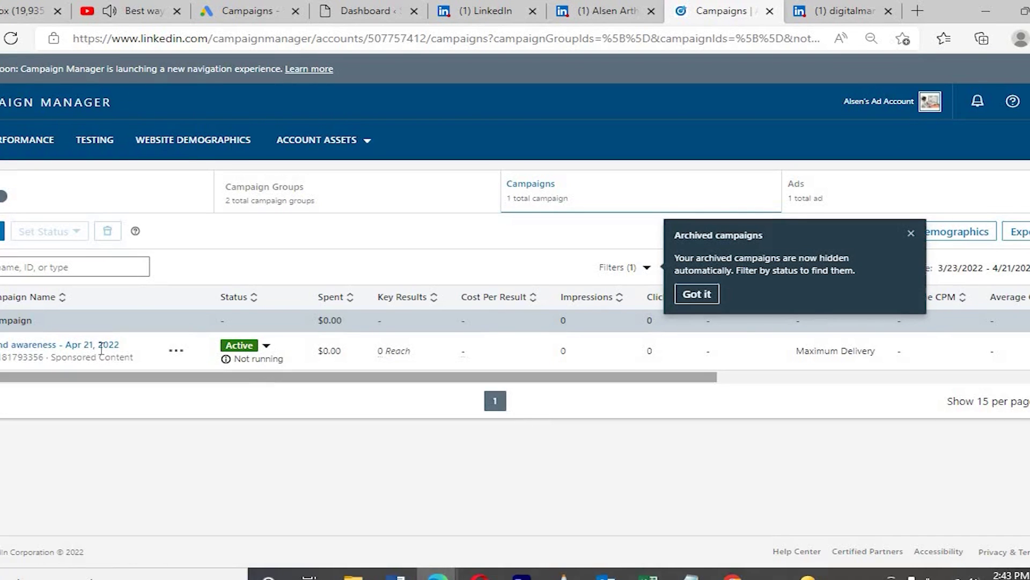
Step: Open the ad account's billing center and start adding a credit card as the payment method
{"action": "left_click", "coordinate": [366, 153]}
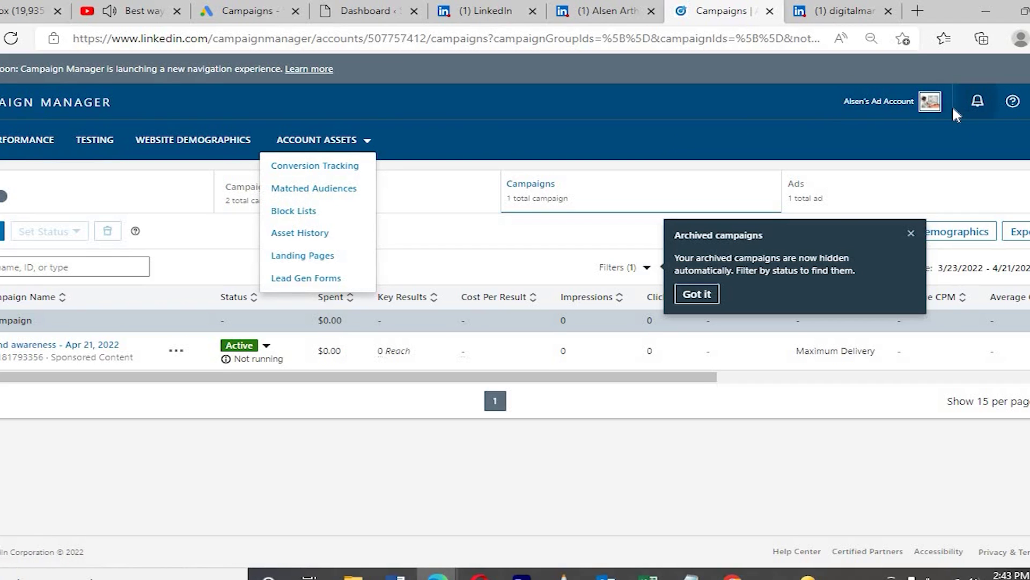
{"action": "left_click", "coordinate": [931, 103]}
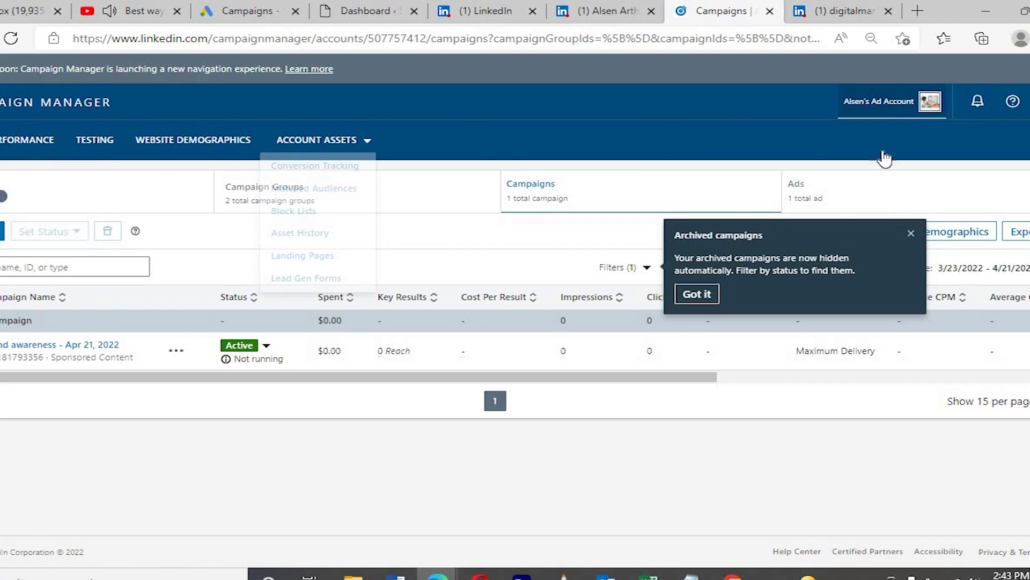
{"action": "left_click", "coordinate": [910, 233]}
{"action": "left_click", "coordinate": [931, 113]}
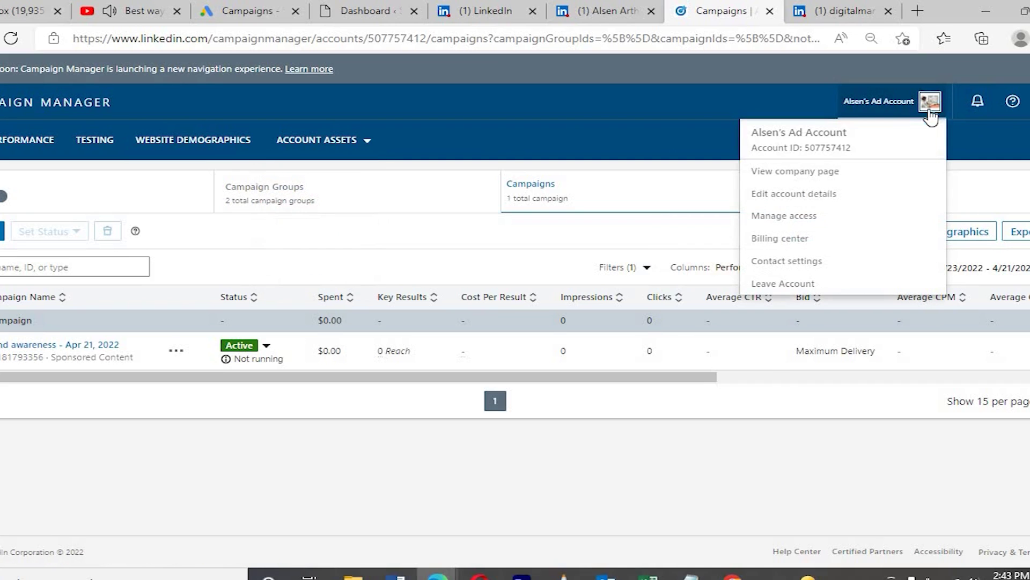
{"action": "left_click", "coordinate": [817, 240]}
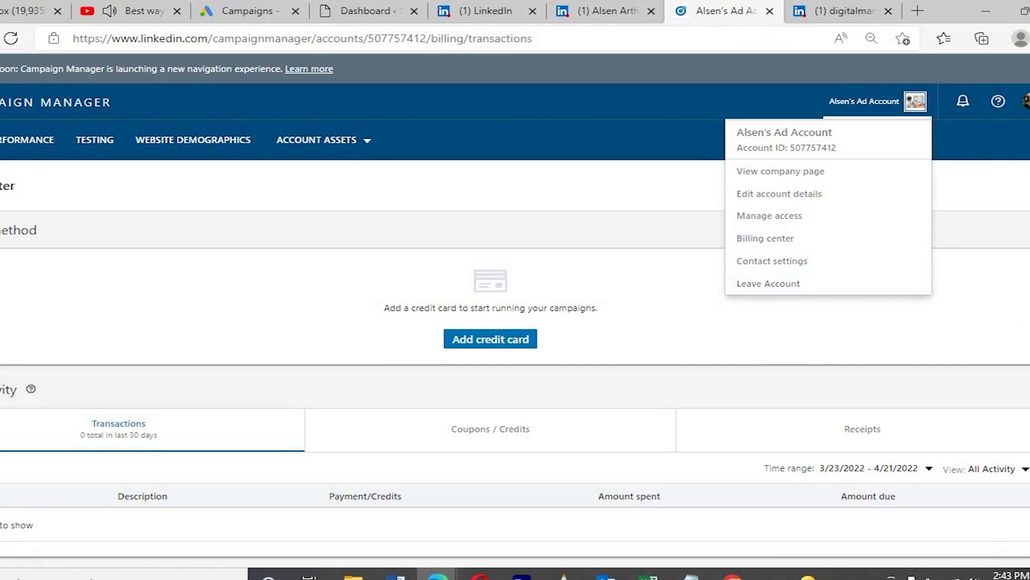
{"action": "scroll", "coordinate": [515, 301], "scroll_direction": "down", "scroll_amount": 1}
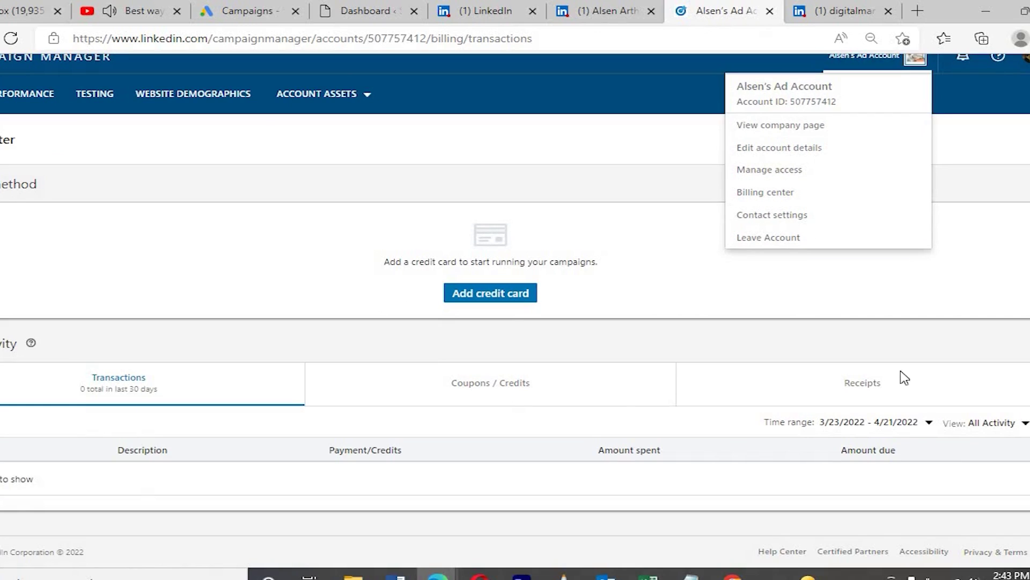
{"action": "left_click", "coordinate": [503, 304]}
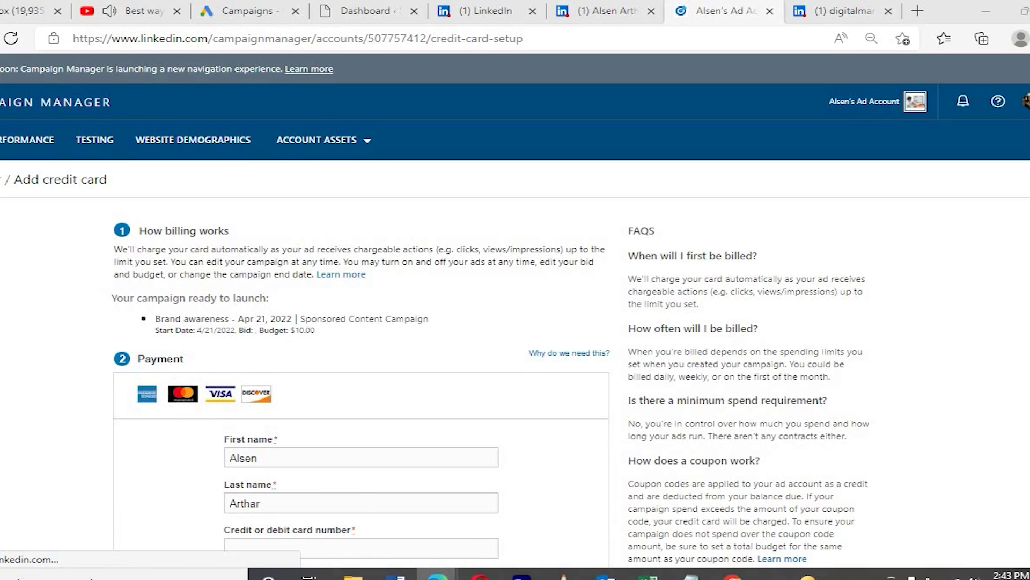
Step: Enter the credit card number, expiration date and security code, review the order, and agree to launch the campaign
{"action": "scroll", "coordinate": [515, 322], "scroll_direction": "down", "scroll_amount": 1}
{"action": "scroll", "coordinate": [515, 322], "scroll_direction": "down", "scroll_amount": 2}
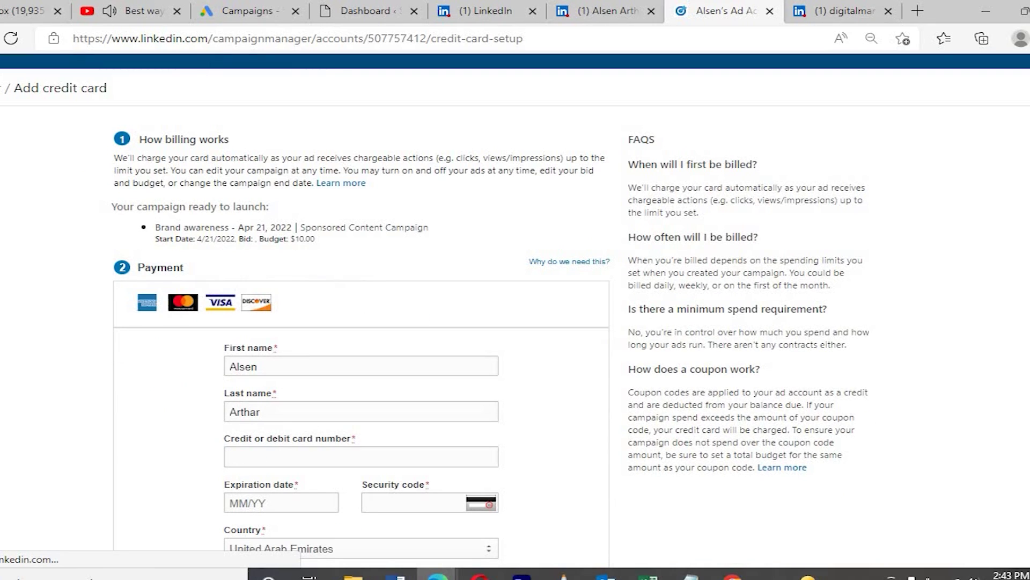
{"action": "scroll", "coordinate": [516, 322], "scroll_direction": "down", "scroll_amount": 2}
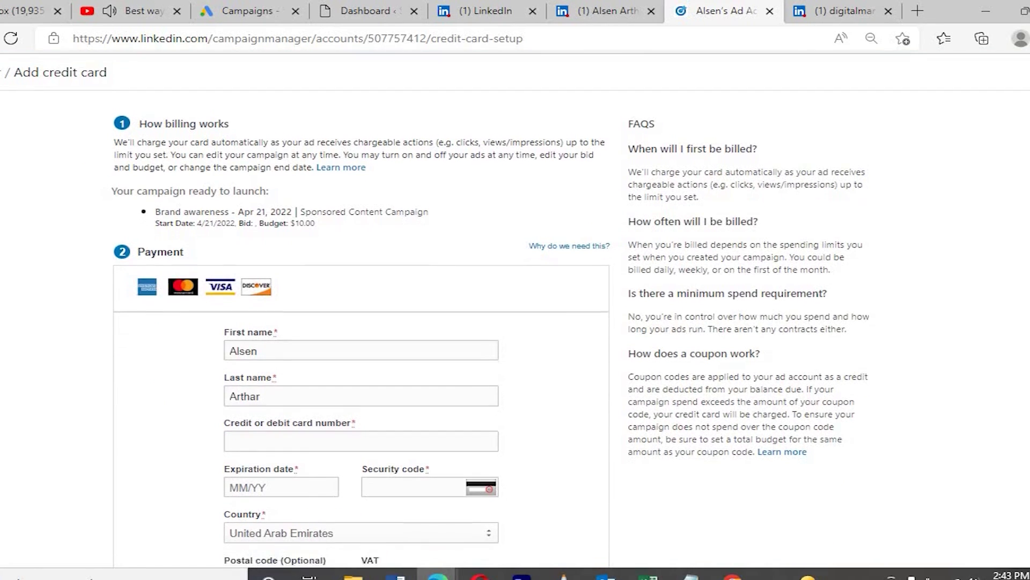
{"action": "scroll", "coordinate": [515, 322], "scroll_direction": "down", "scroll_amount": 2}
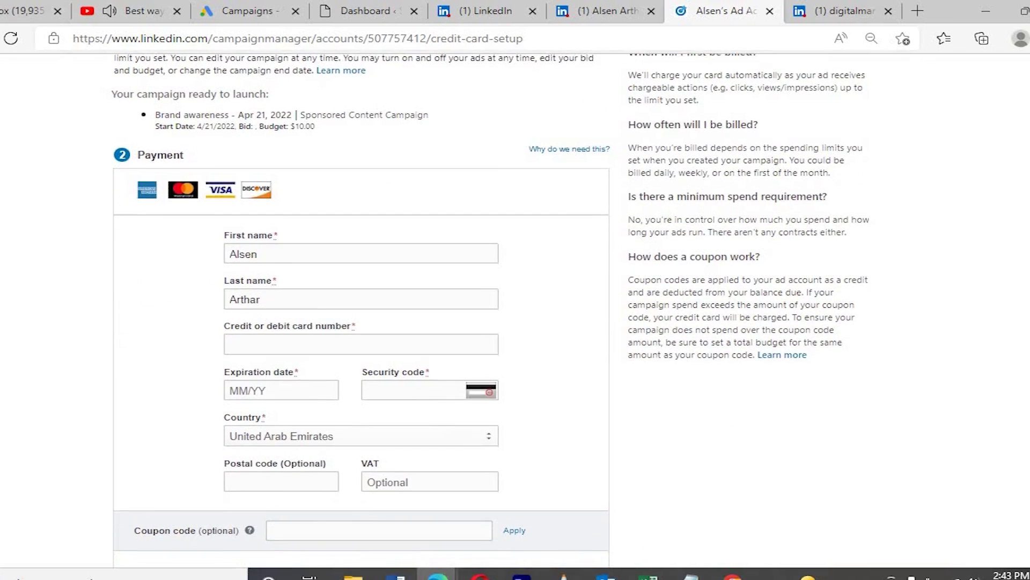
{"action": "scroll", "coordinate": [515, 322], "scroll_direction": "down", "scroll_amount": 1}
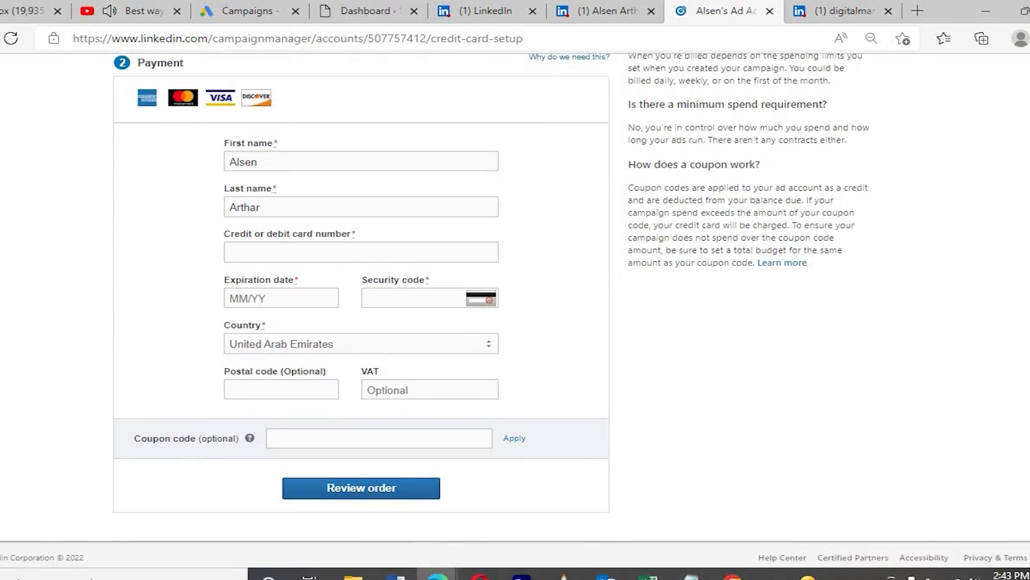
{"action": "scroll", "coordinate": [840, 429], "scroll_direction": "up", "scroll_amount": 1}
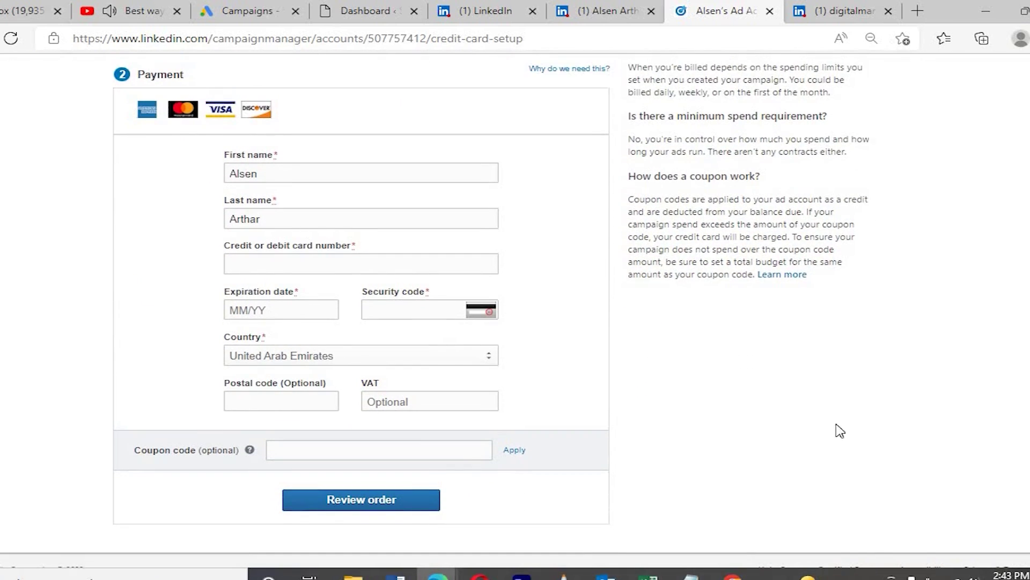
{"action": "left_click", "coordinate": [267, 262]}
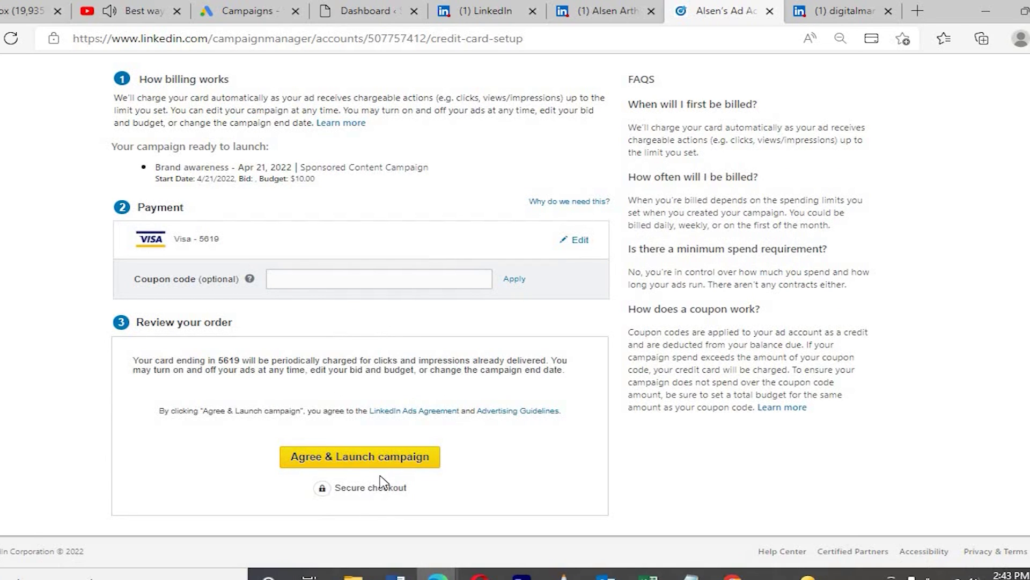
{"action": "left_click", "coordinate": [375, 453]}
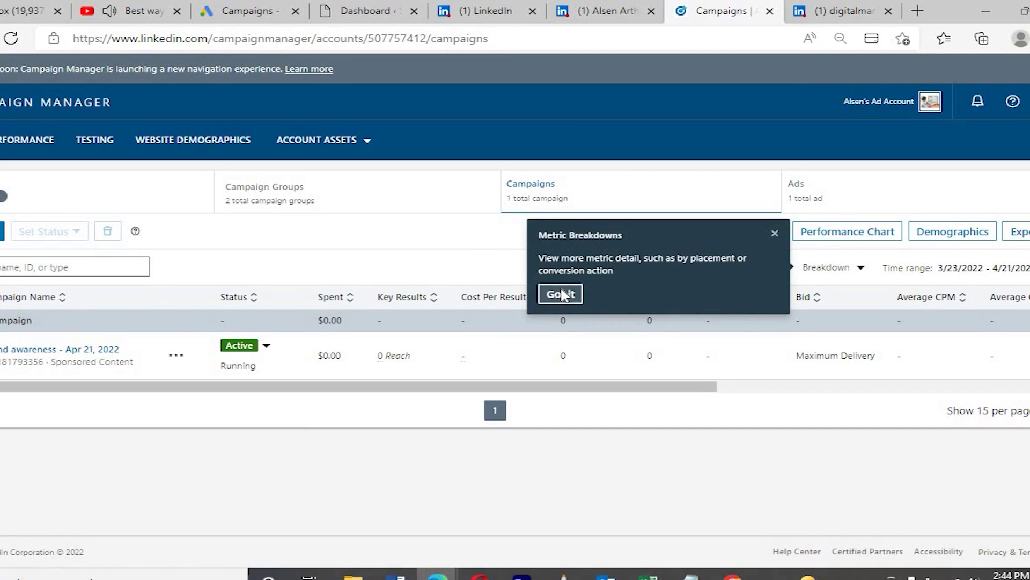
Step: Open the ads of the "Brand awareness - Apr 21, 2022" campaign and preview the video ad as a LinkedIn post
{"action": "left_click", "coordinate": [562, 294]}
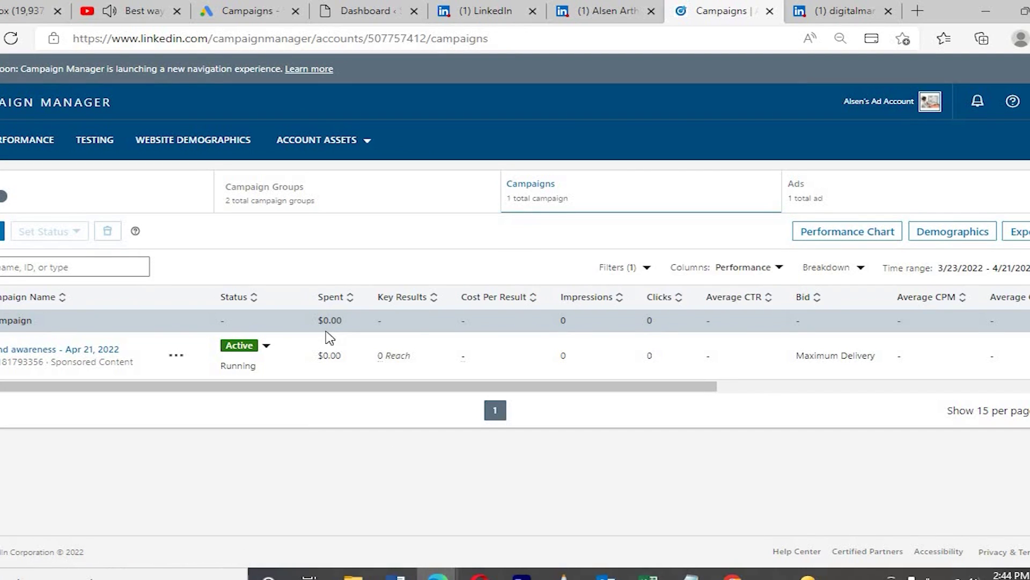
{"action": "left_click", "coordinate": [73, 351]}
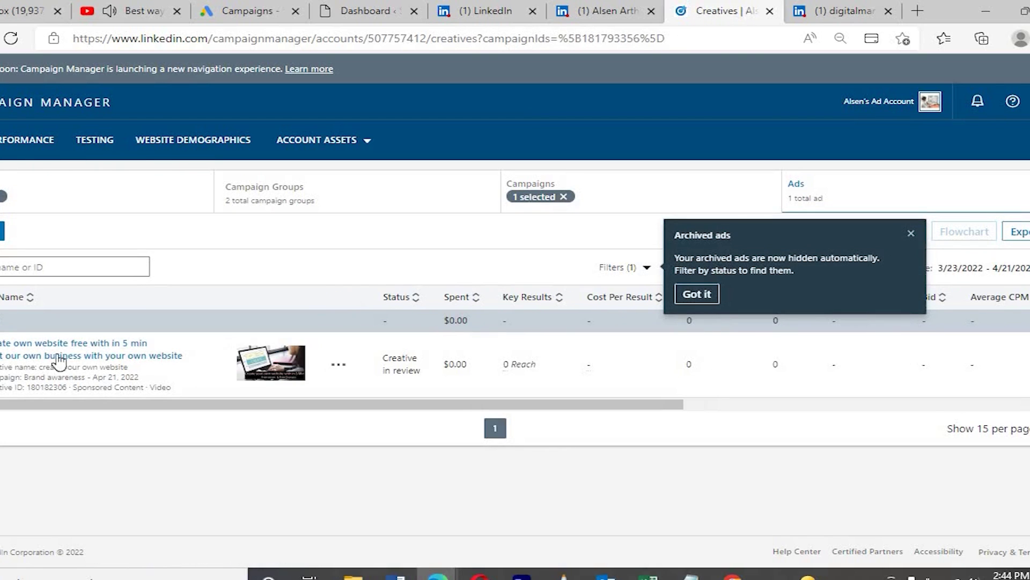
{"action": "left_click", "coordinate": [692, 295]}
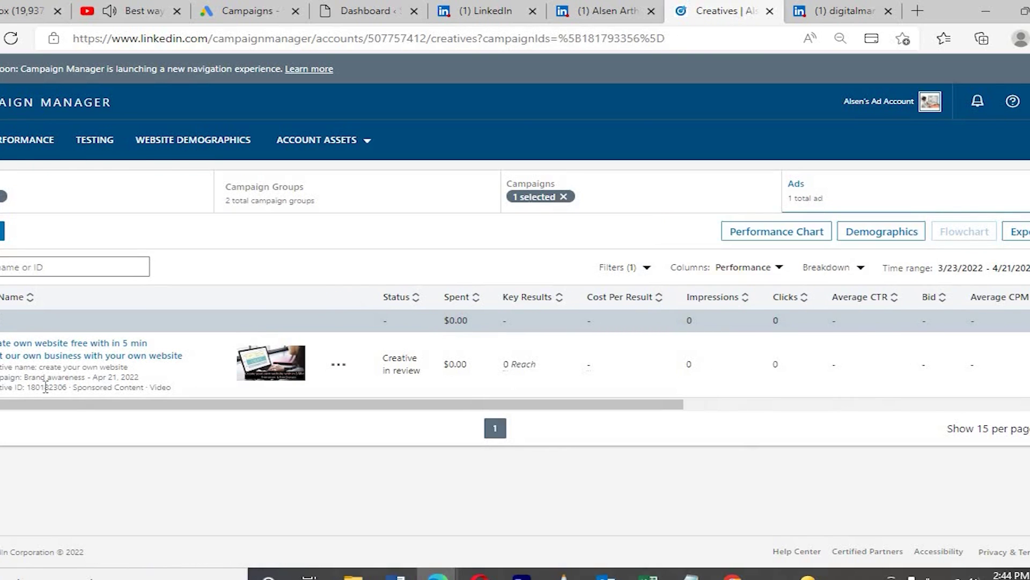
{"action": "left_click", "coordinate": [94, 355]}
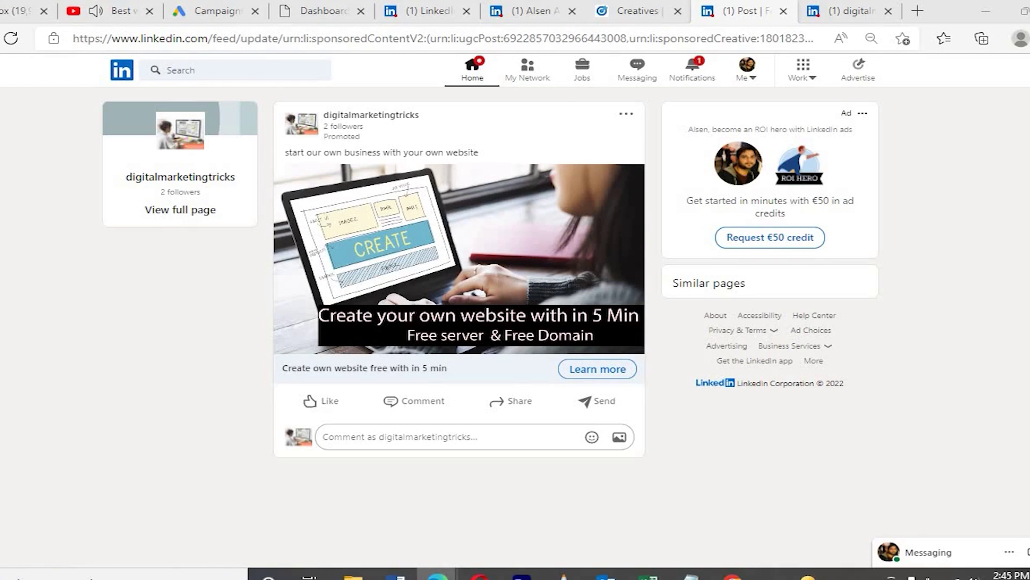
Step: Return to Campaign Manager and view the campaign groups, followed by the list of ad accounts
{"action": "left_click", "coordinate": [668, 16]}
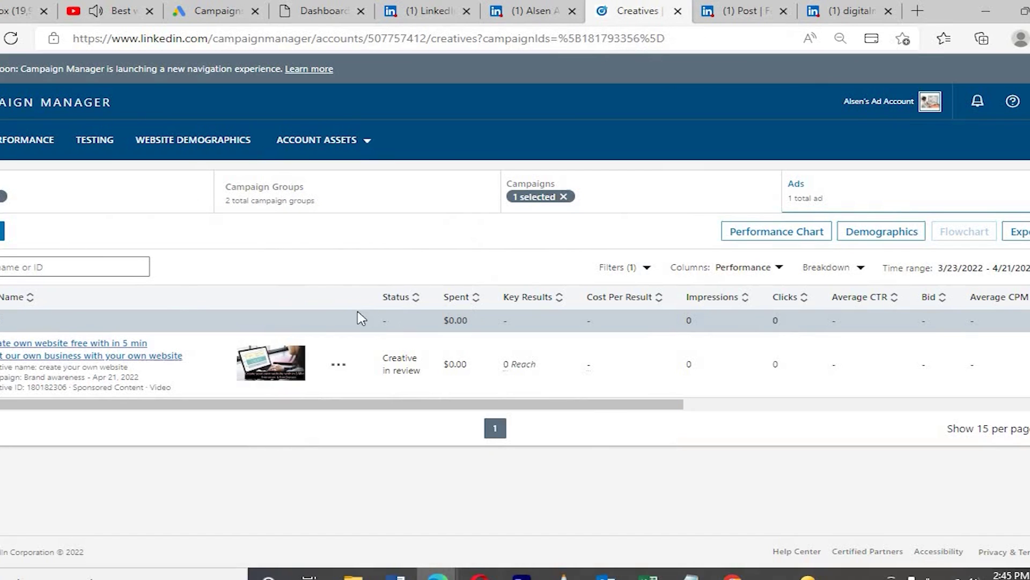
{"action": "left_click", "coordinate": [326, 199]}
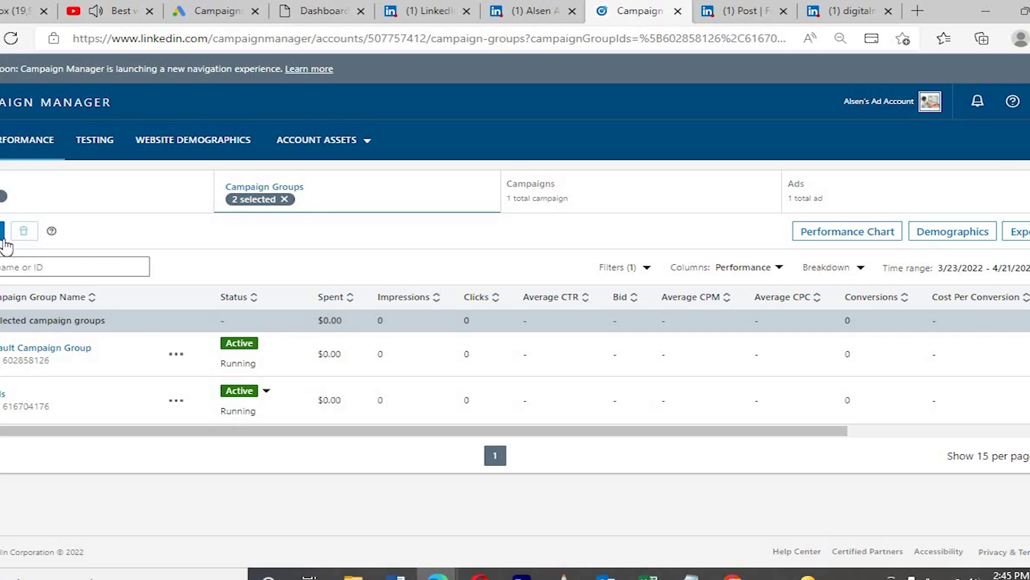
{"action": "left_click", "coordinate": [105, 191]}
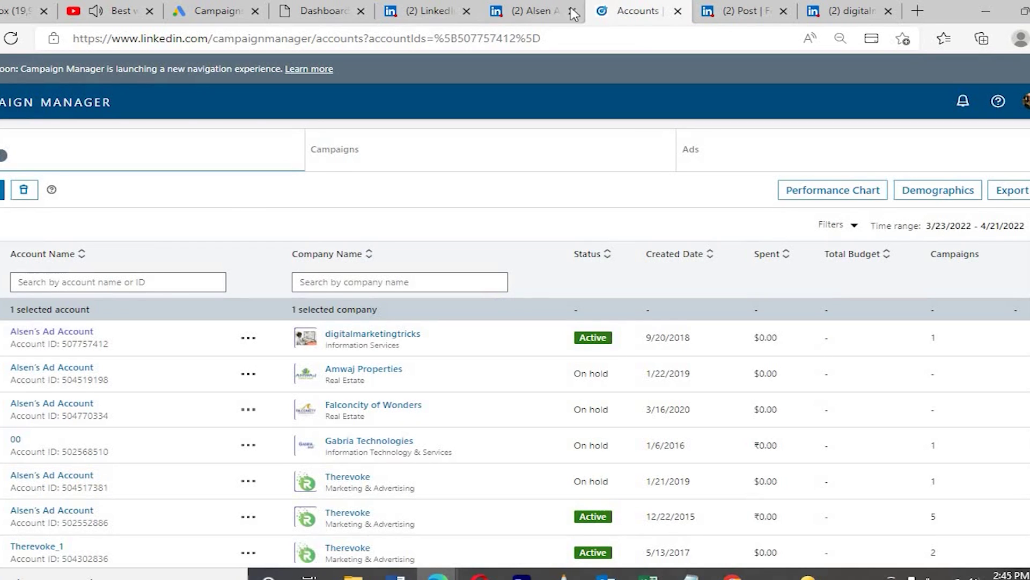
Step: Close the browser tab just before the ad accounts list and switch to the LinkedIn page-creation tab
{"action": "left_click", "coordinate": [573, 11]}
{"action": "left_click", "coordinate": [427, 10]}
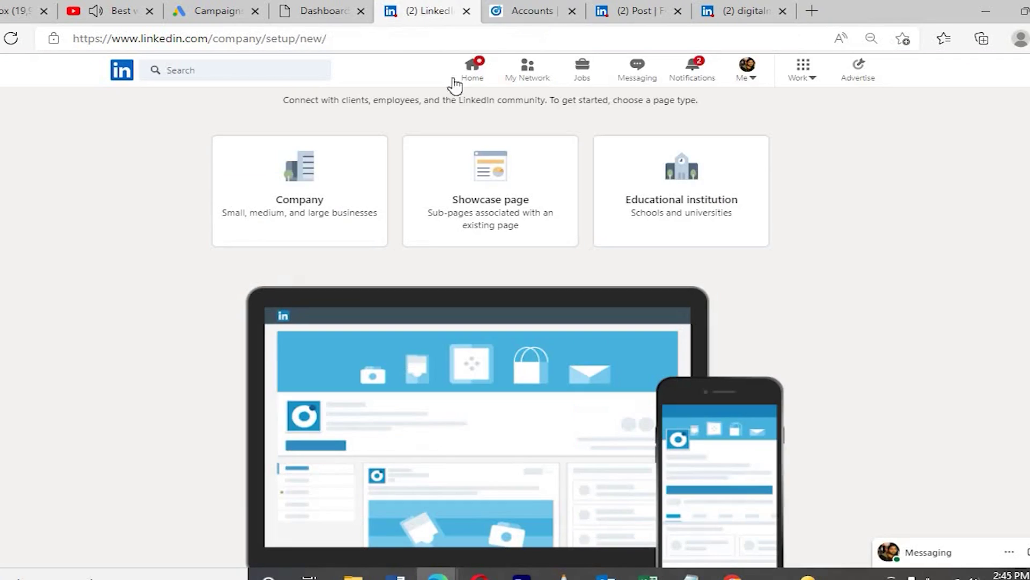